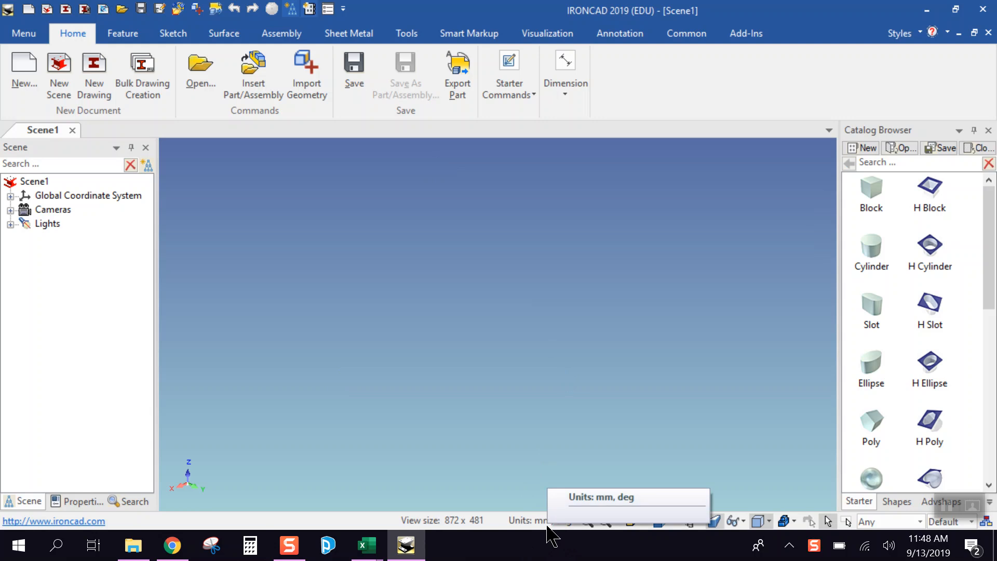
- Insert a Slab shape from the Shapes catalog into the middle of the empty scene
left_click(897, 500)
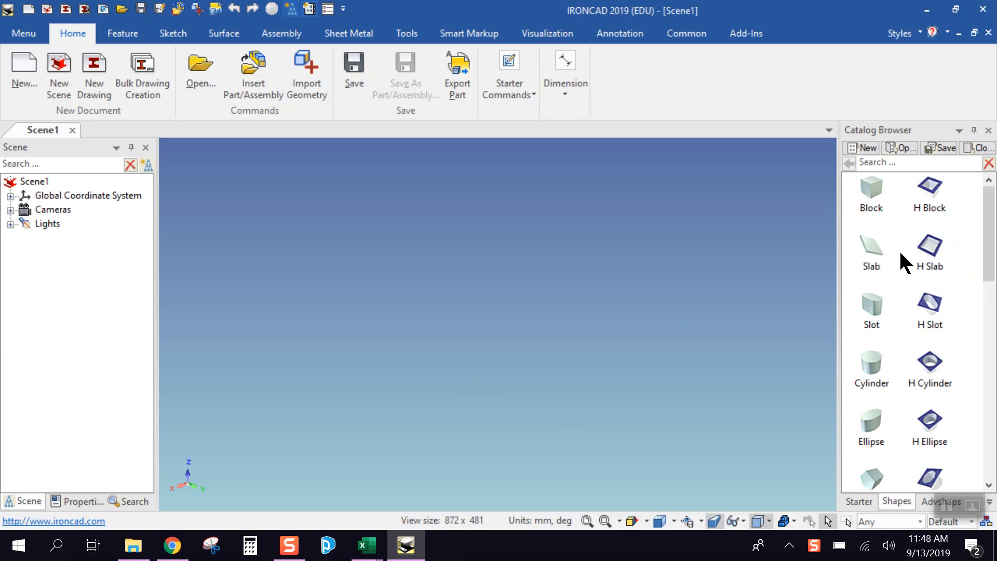
left_click(870, 244)
left_click_drag(870, 242, 492, 319)
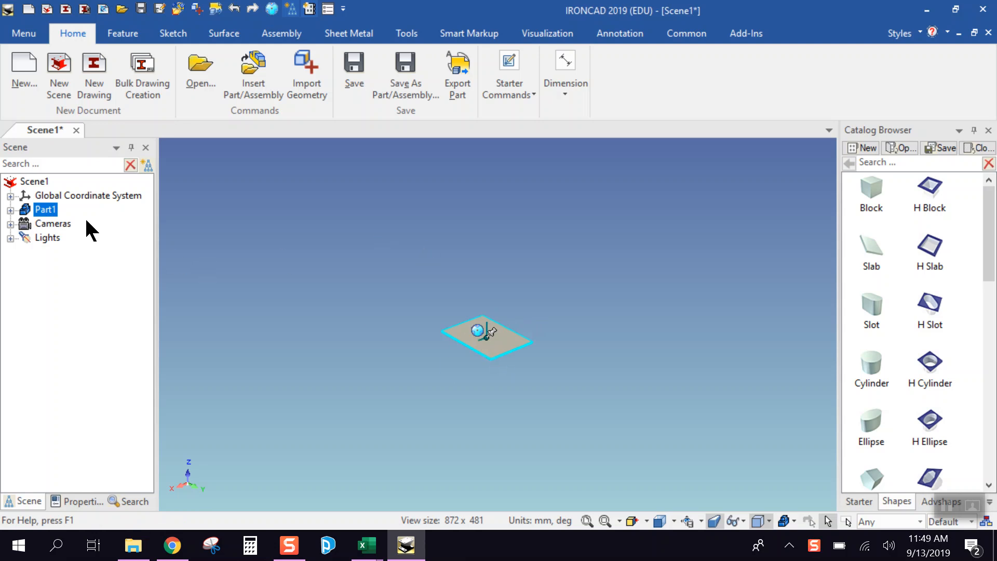
- Rename the new slab part as Nameplate in the scene tree
double_click(46, 210)
left_click(46, 210)
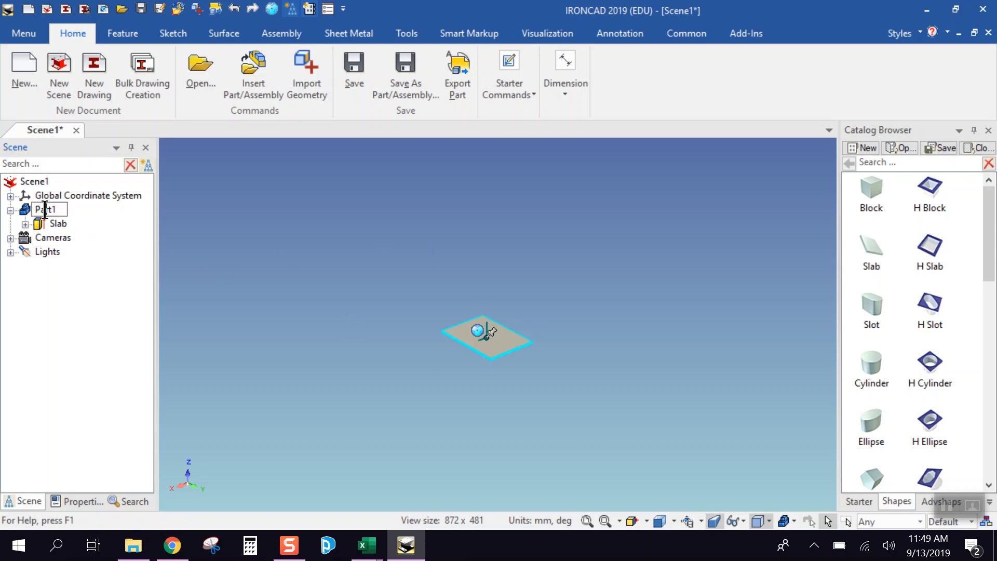
left_click_drag(64, 210, 33, 210)
type("Nameplate")
key("Return")
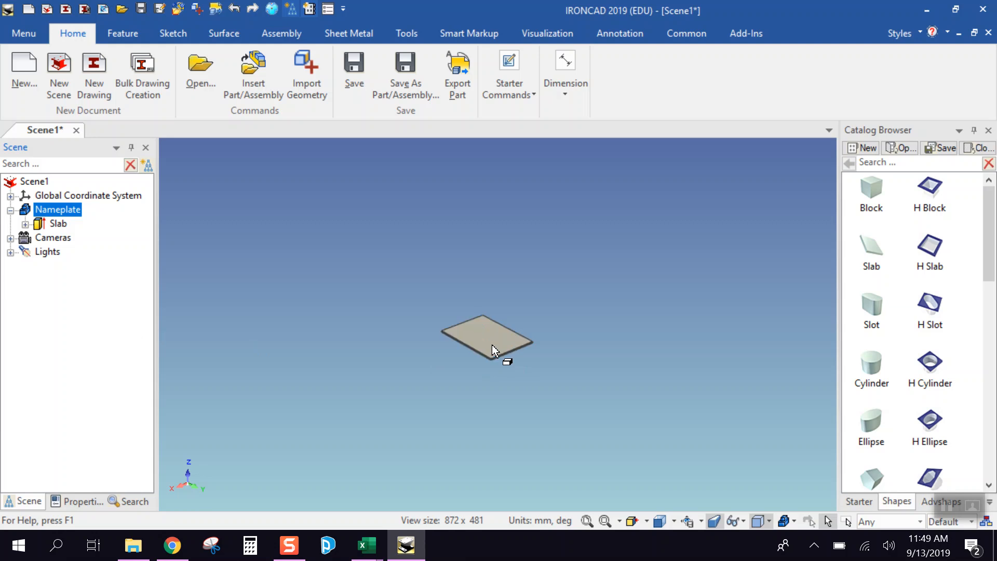
- Set the slab's sizebox to length 45, width 70 and height 2.5 mm
left_click(492, 349)
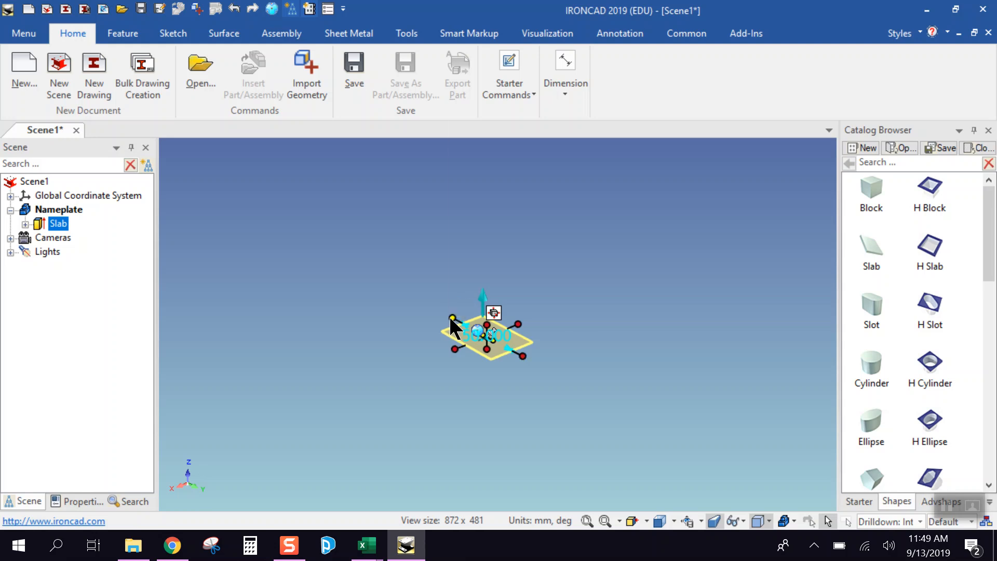
right_click(450, 318)
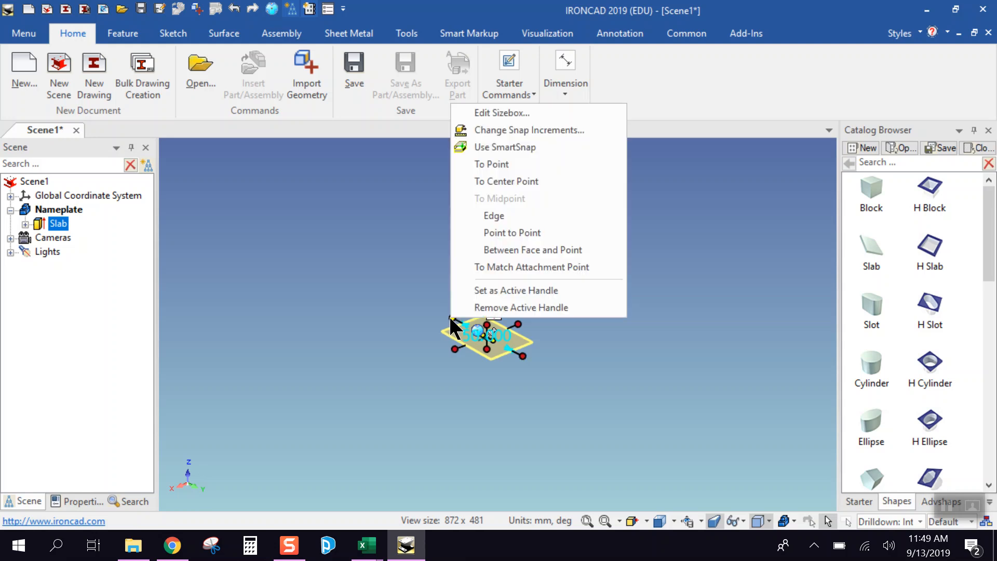
left_click(507, 115)
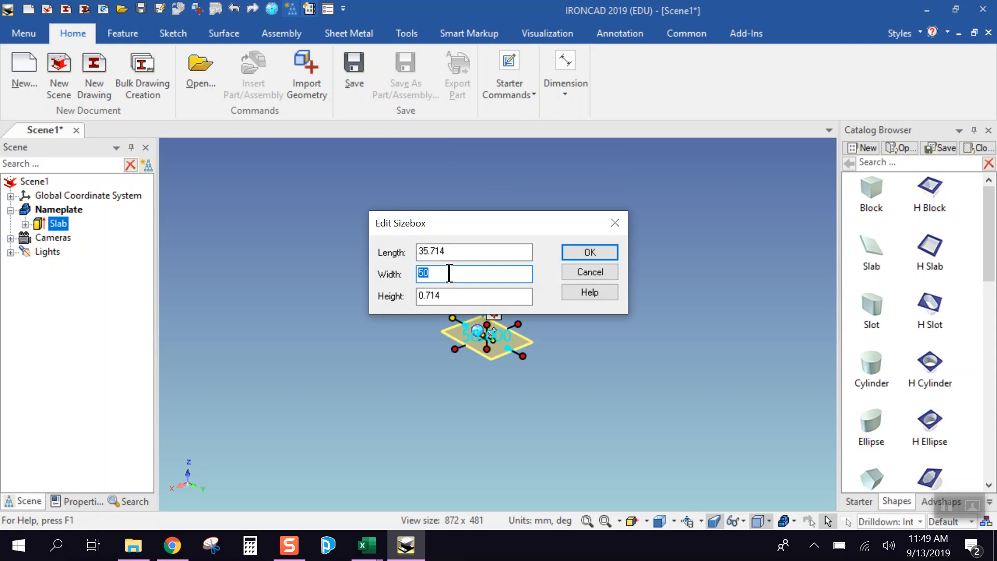
key("BackSpace")
type("70")
left_click_drag(462, 252, 410, 248)
type("40")
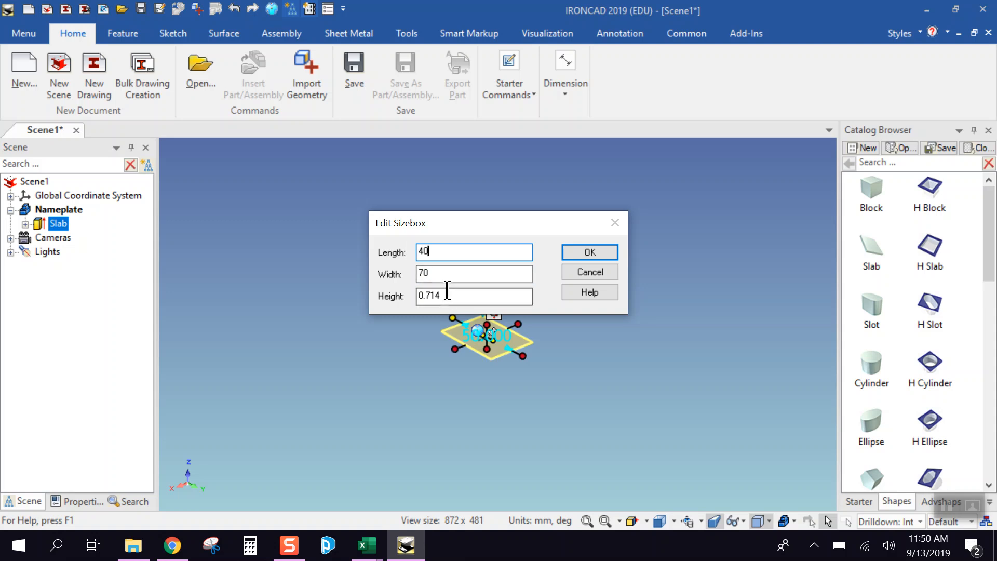
key("BackSpace")
type("5")
left_click_drag(442, 297, 407, 297)
type("2.5")
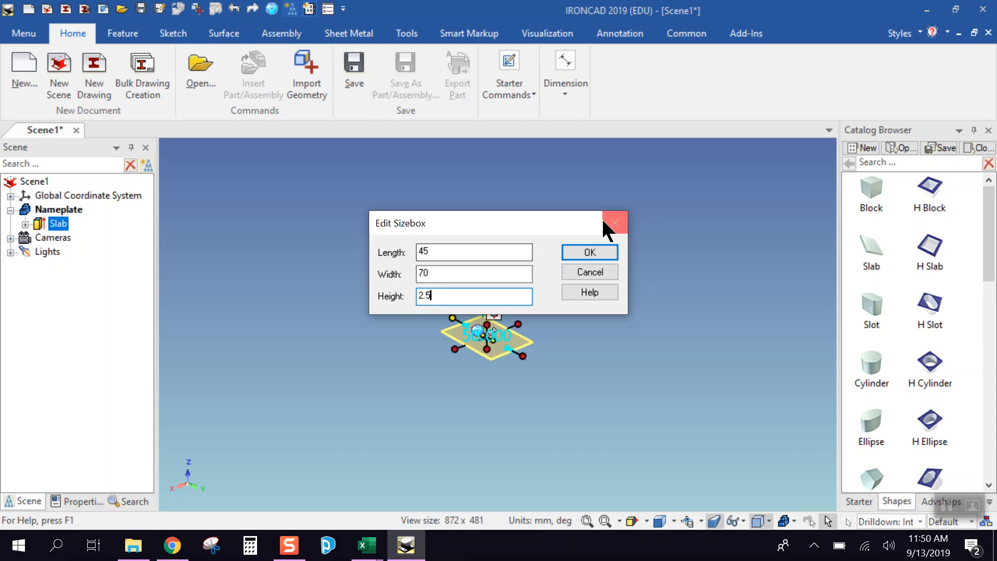
left_click(590, 253)
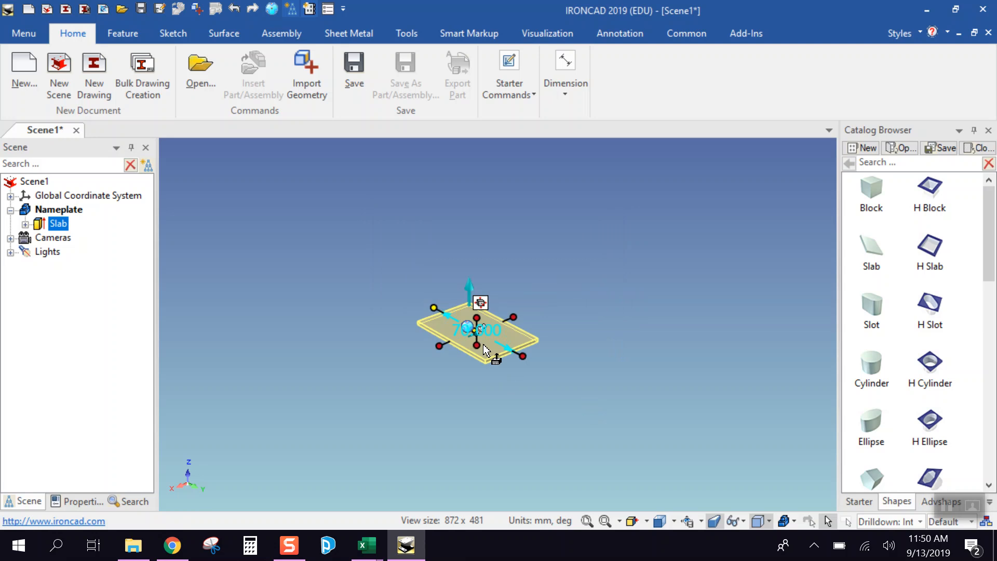
key("F8")
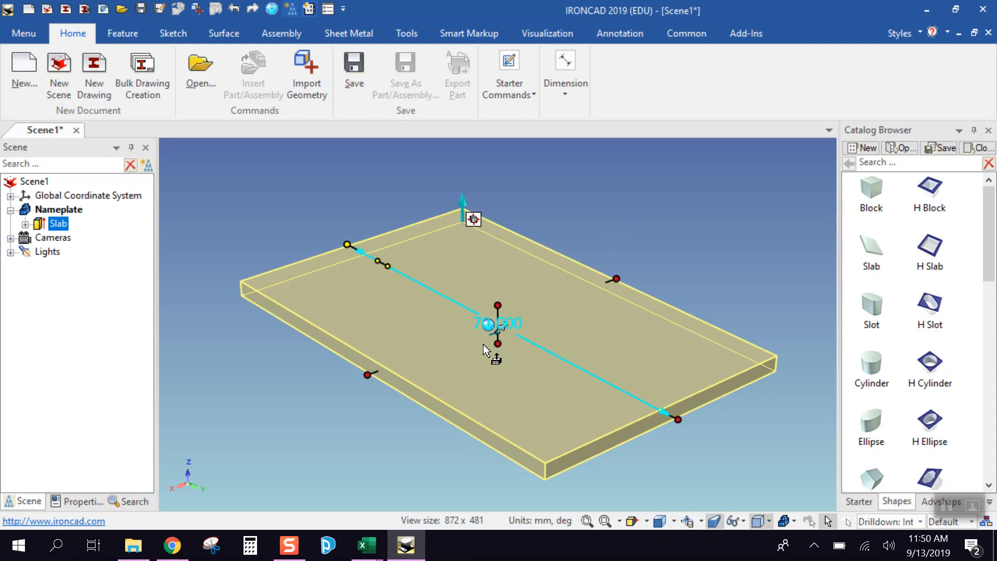
left_click(435, 482)
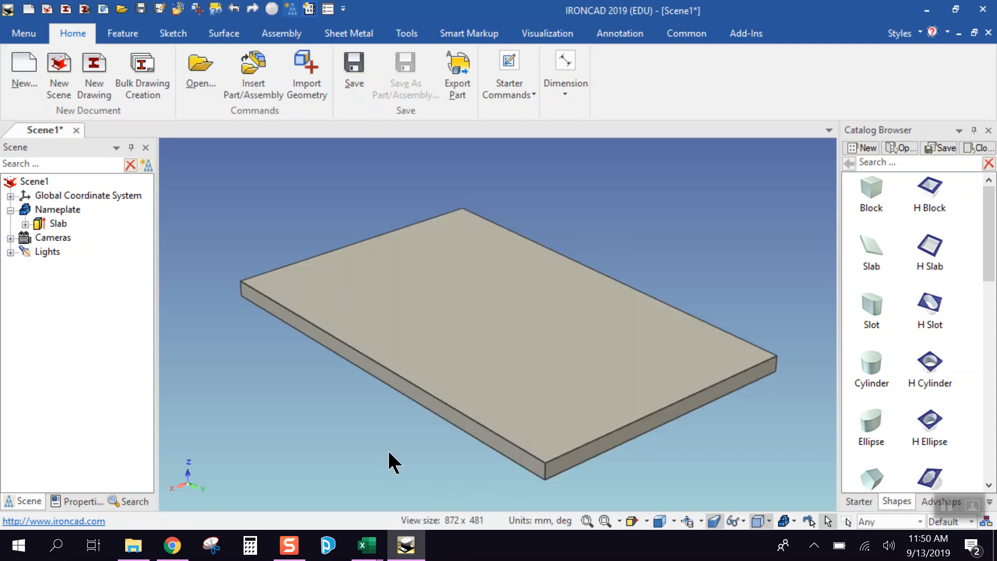
- Change the slab's sizebox to length 70 and width 45 mm
key("F7")
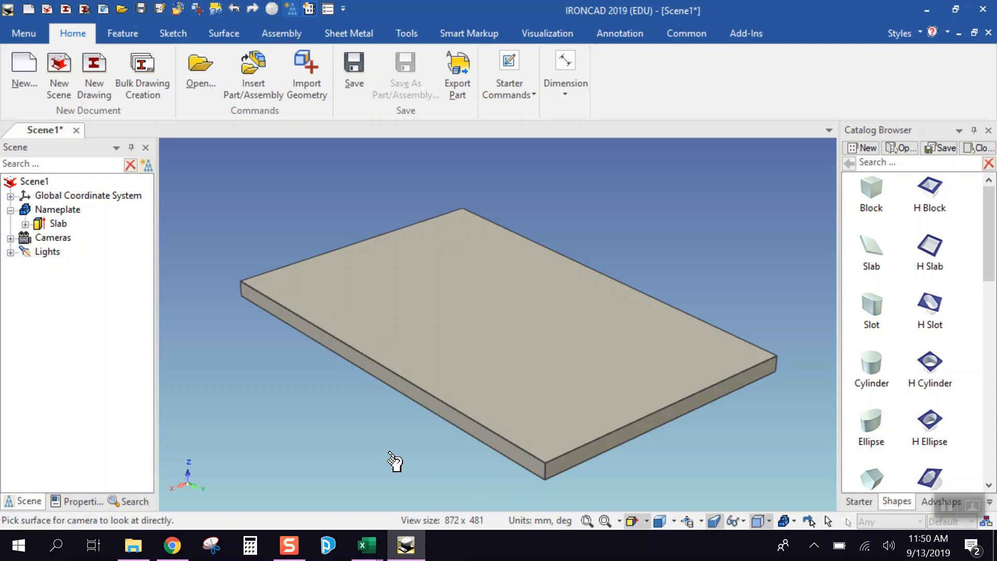
left_click(509, 323)
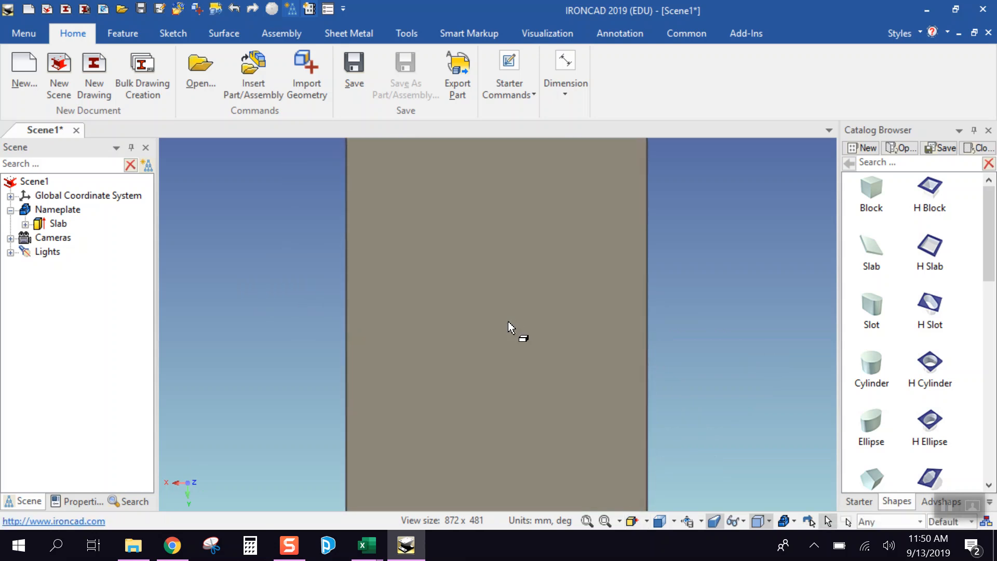
scroll(507, 321, "up", 4)
scroll(509, 335, "down", 6)
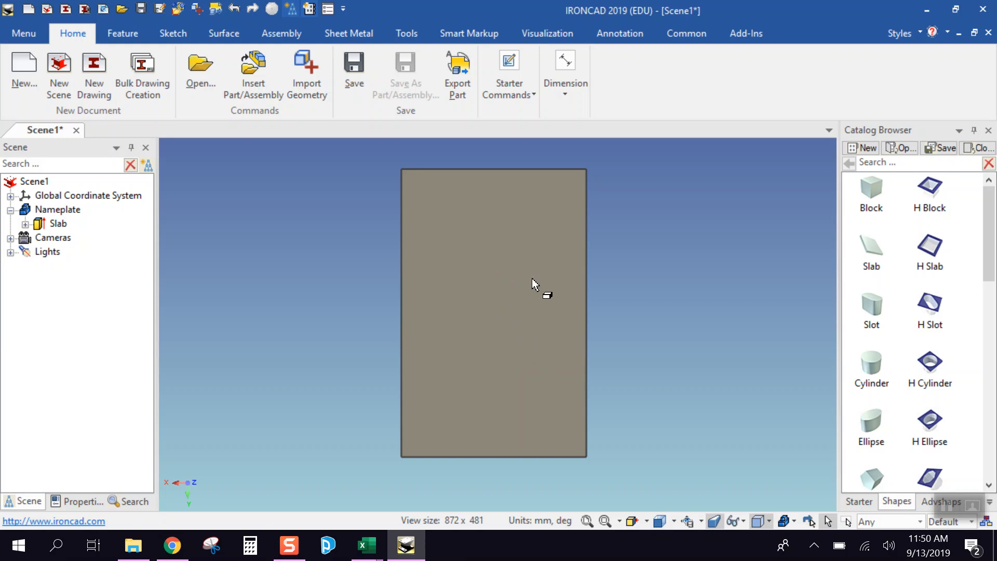
left_click(500, 305)
left_click(500, 305)
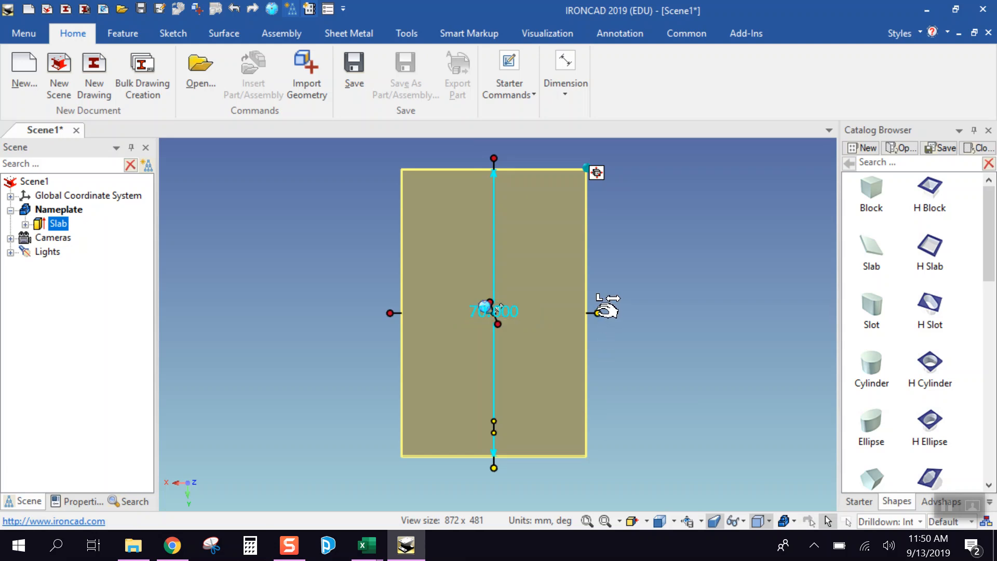
right_click(597, 313)
left_click(625, 322)
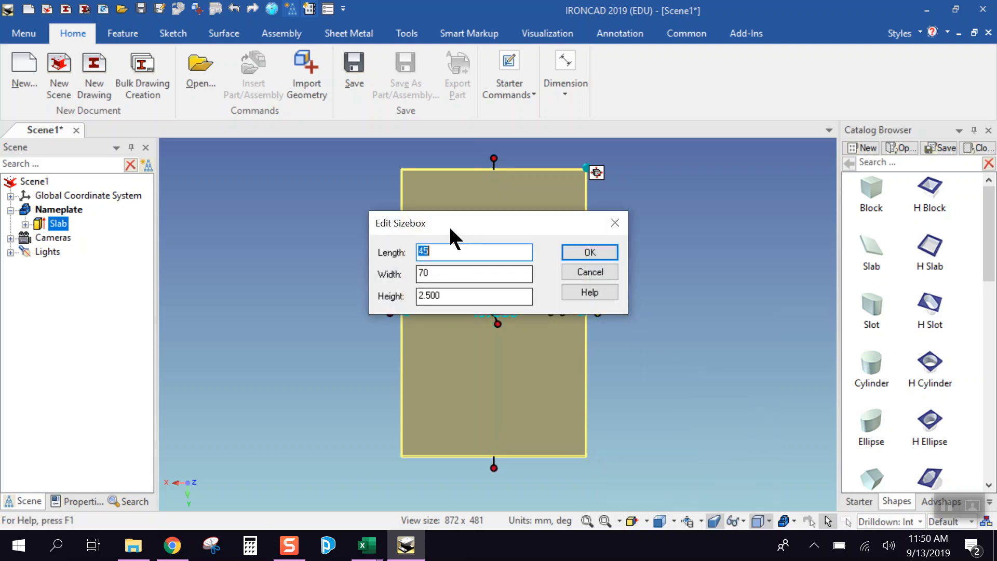
key("BackSpace")
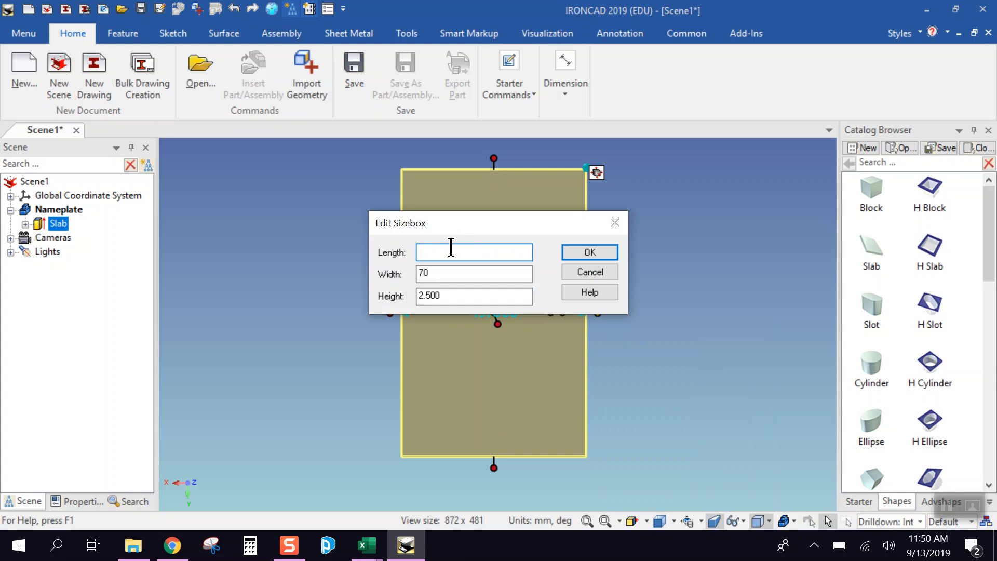
type("70")
key("Tab")
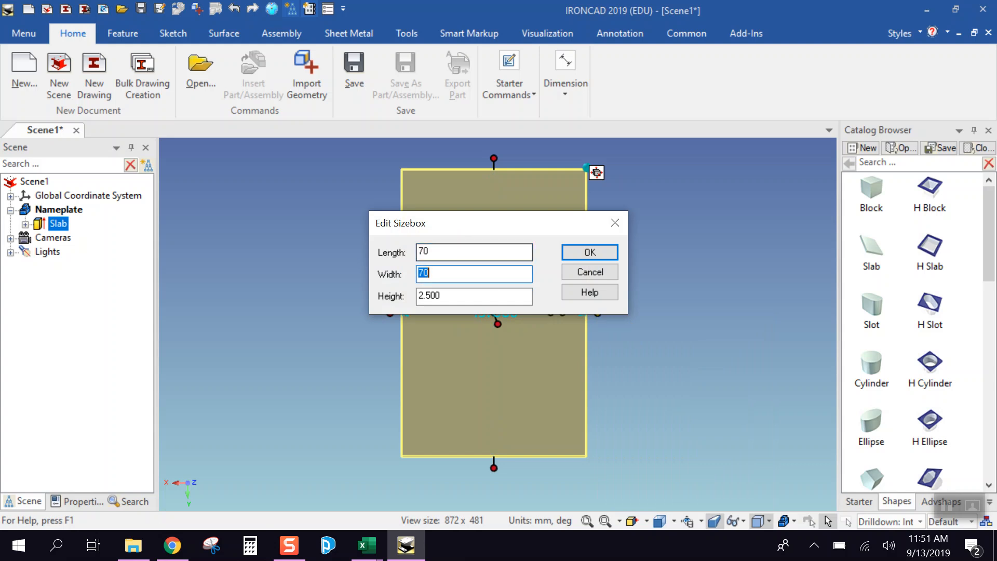
type("45")
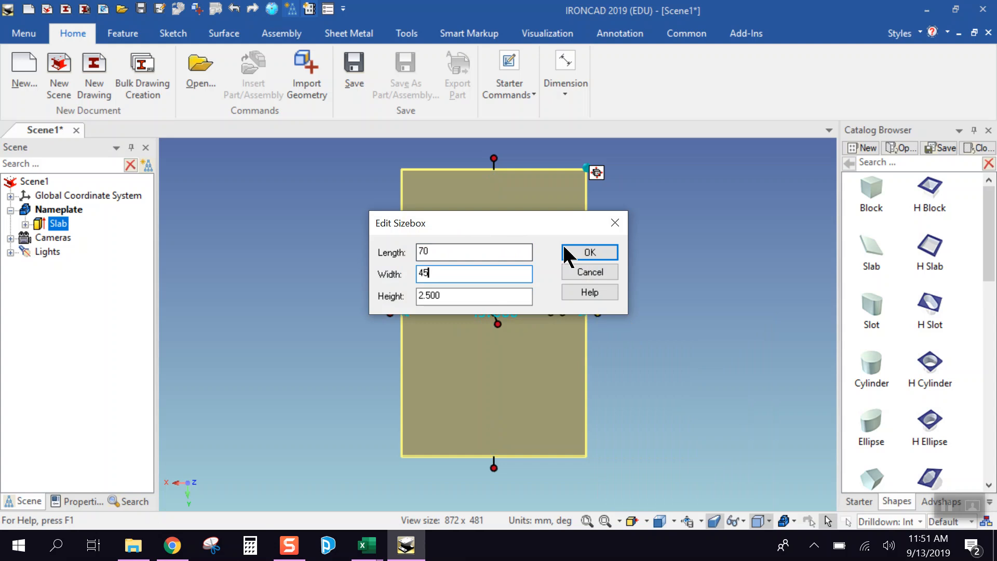
left_click(585, 251)
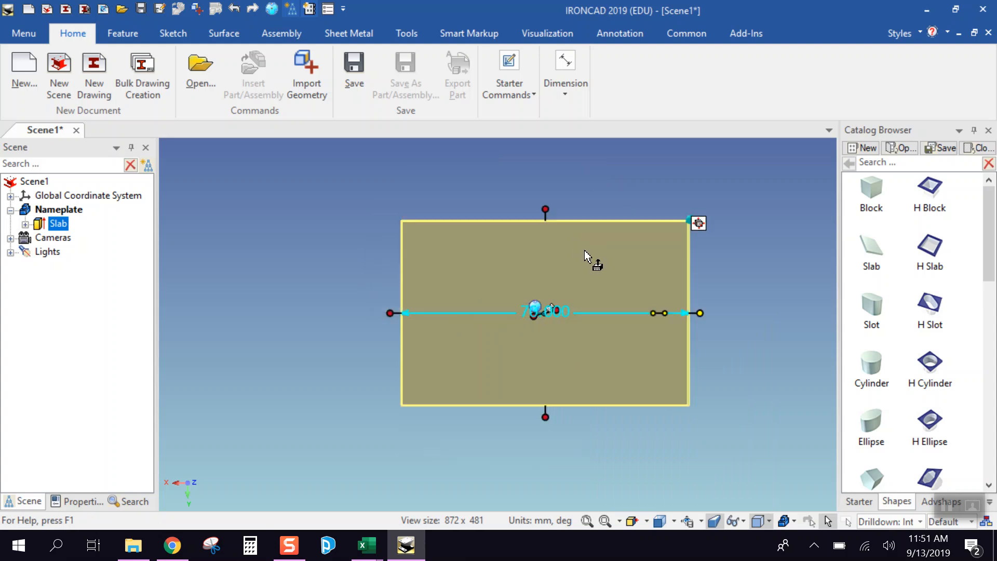
left_click(312, 255)
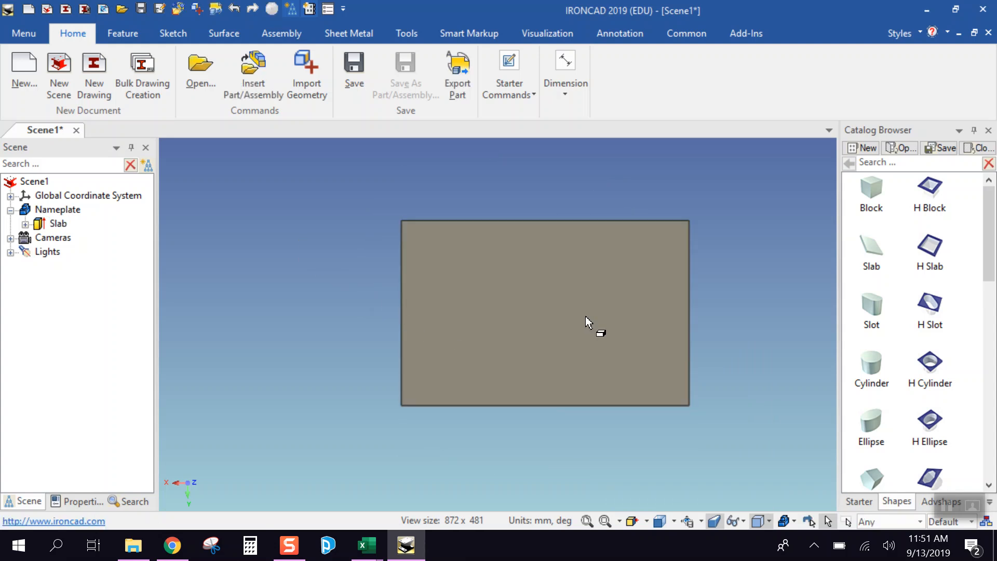
- Start an Extrude on the Nameplate part and place its 2D sketch by Point at the top face's centre, shrinking the grid to fit the view
left_click(121, 35)
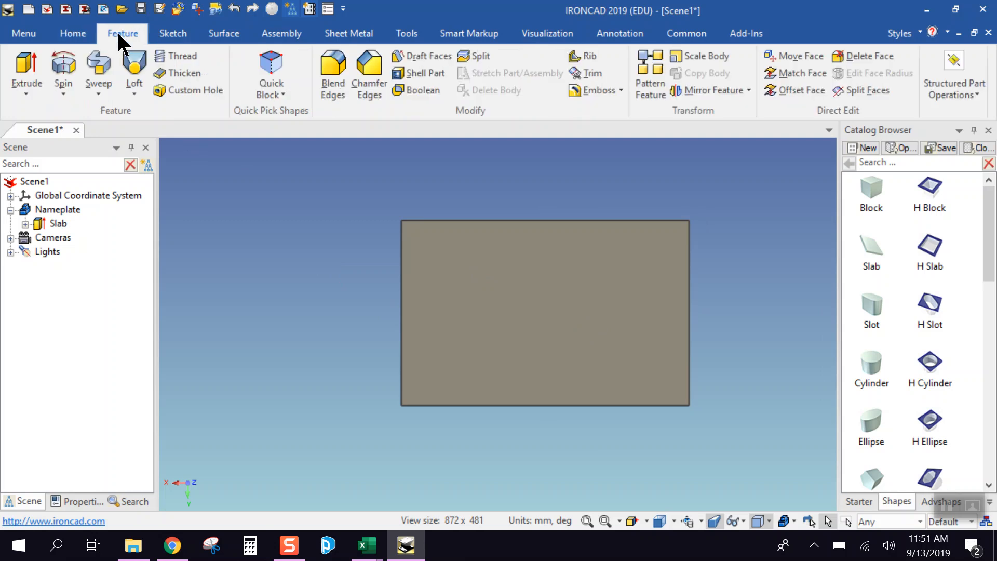
left_click(22, 67)
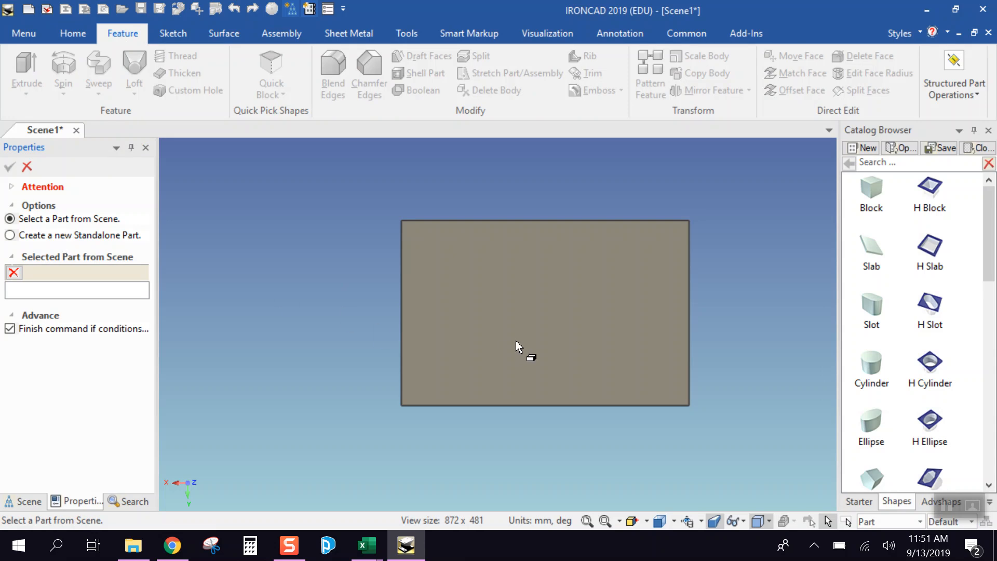
left_click(540, 319)
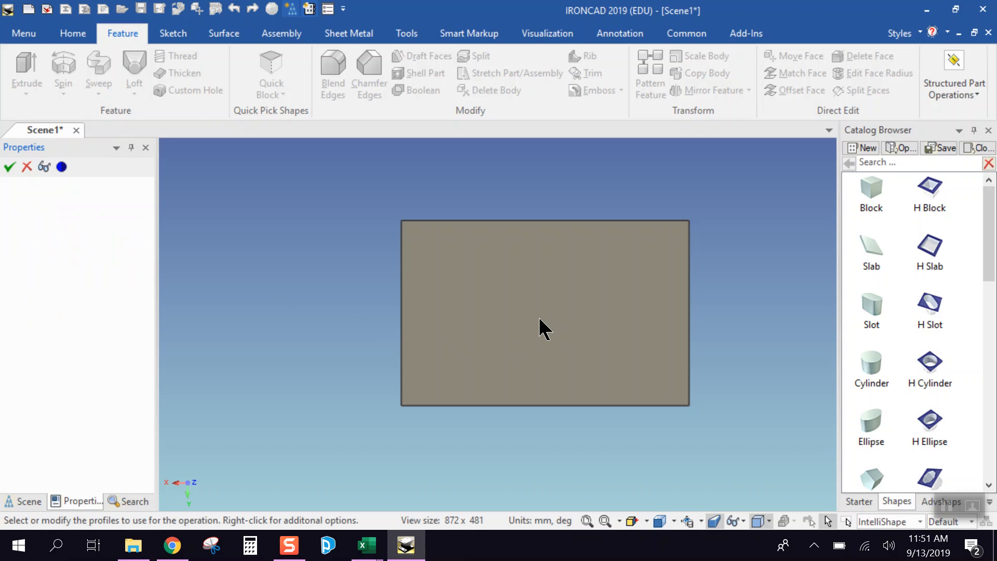
left_click(539, 318)
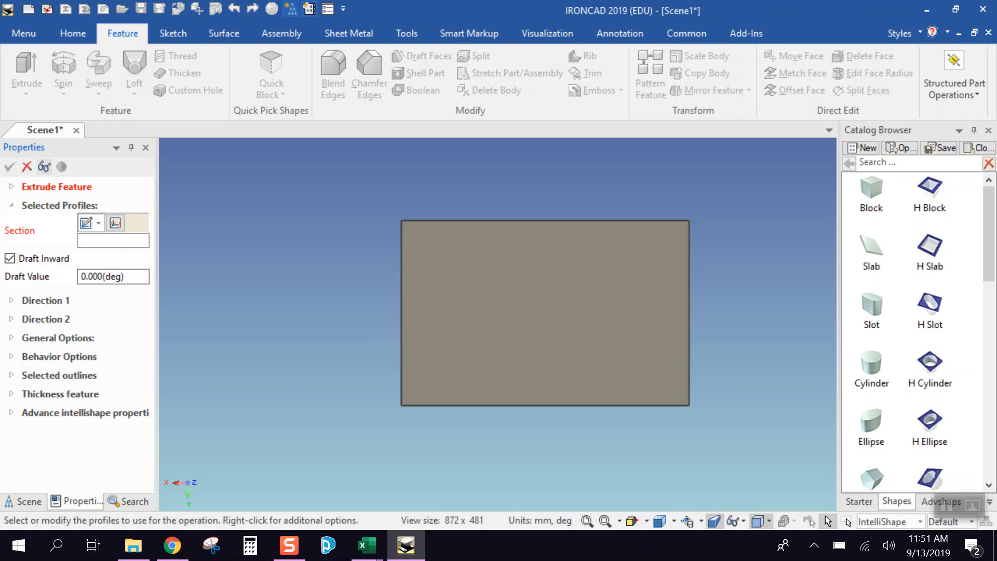
left_click(98, 222)
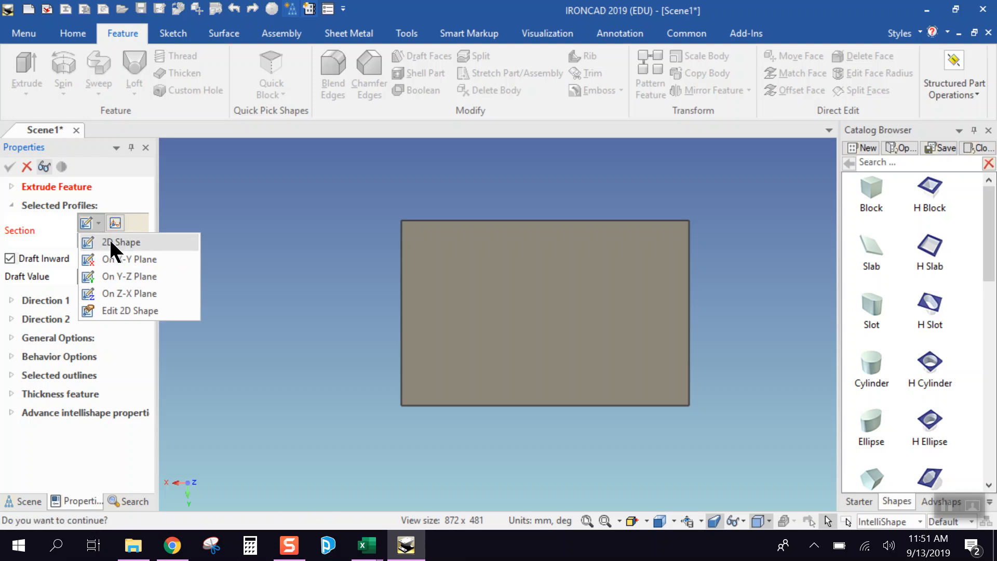
left_click(110, 241)
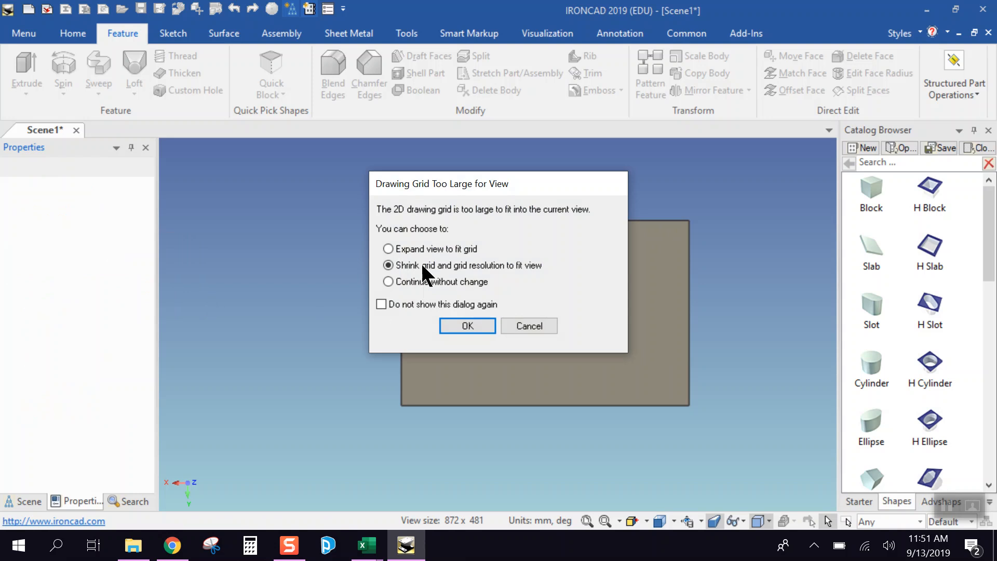
left_click(468, 326)
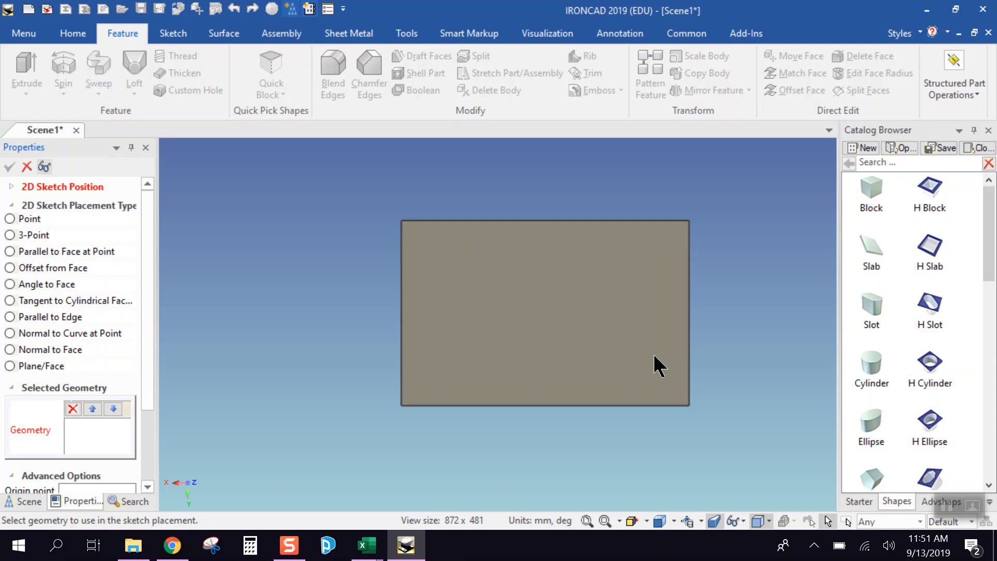
left_click(10, 219)
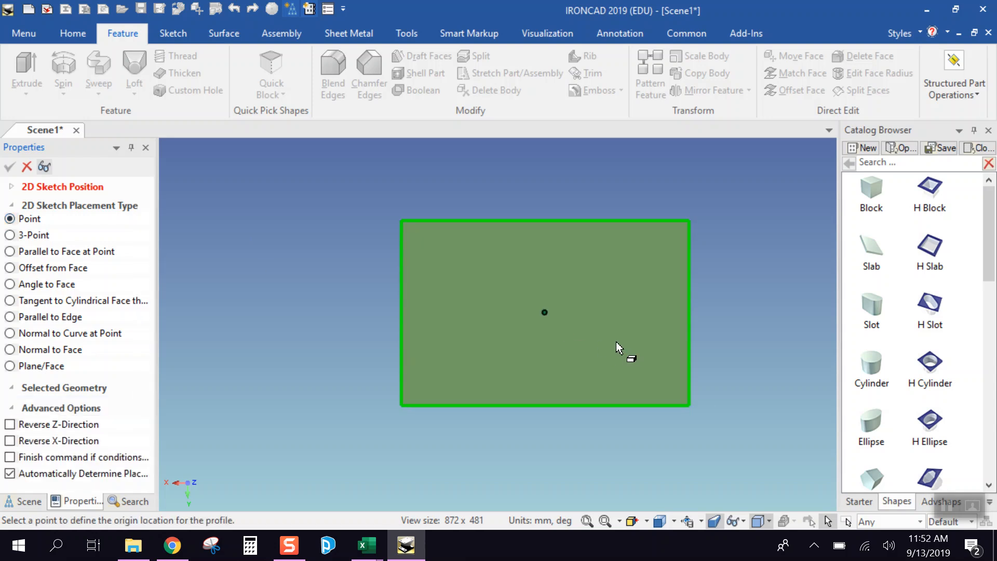
left_click(544, 313)
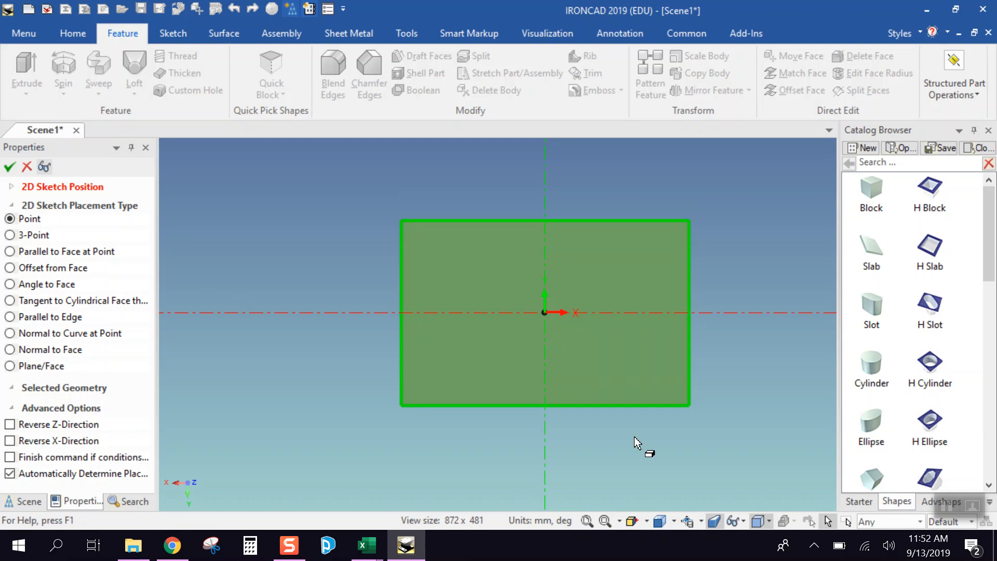
left_click(10, 167)
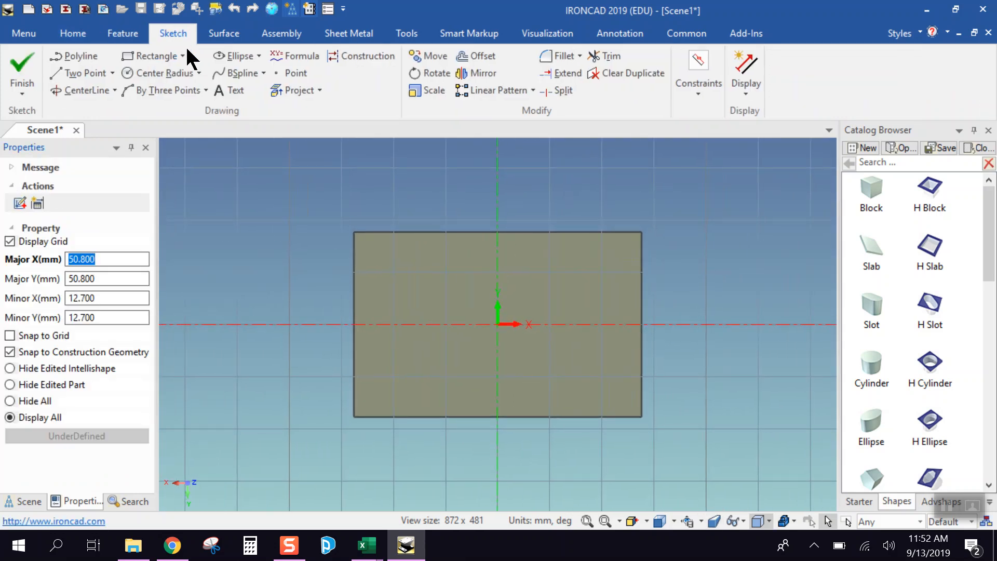
- Start a Text entity in the sketch and position it at 0 0, the centre of the nameplate face
left_click(229, 90)
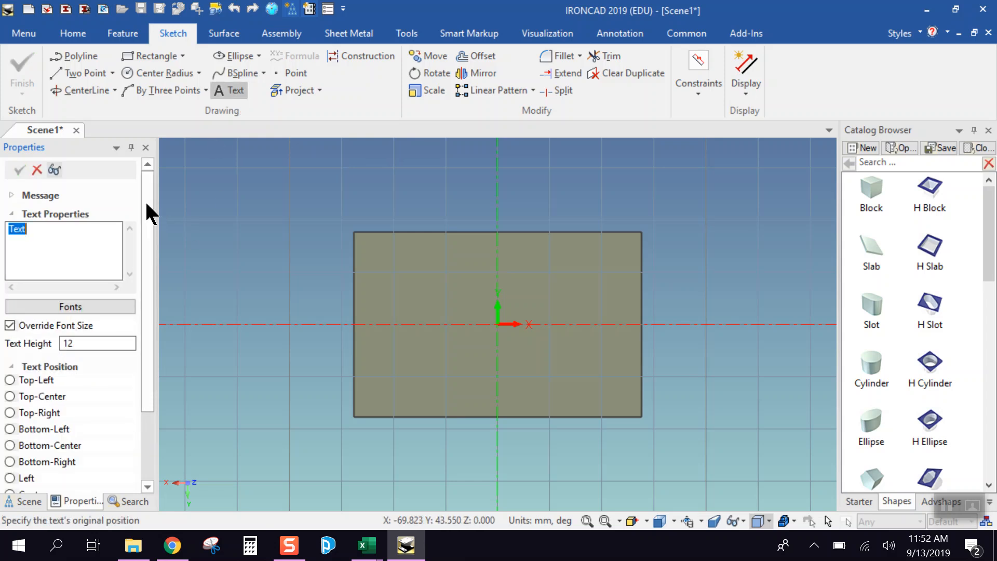
scroll(145, 200, "down", 5)
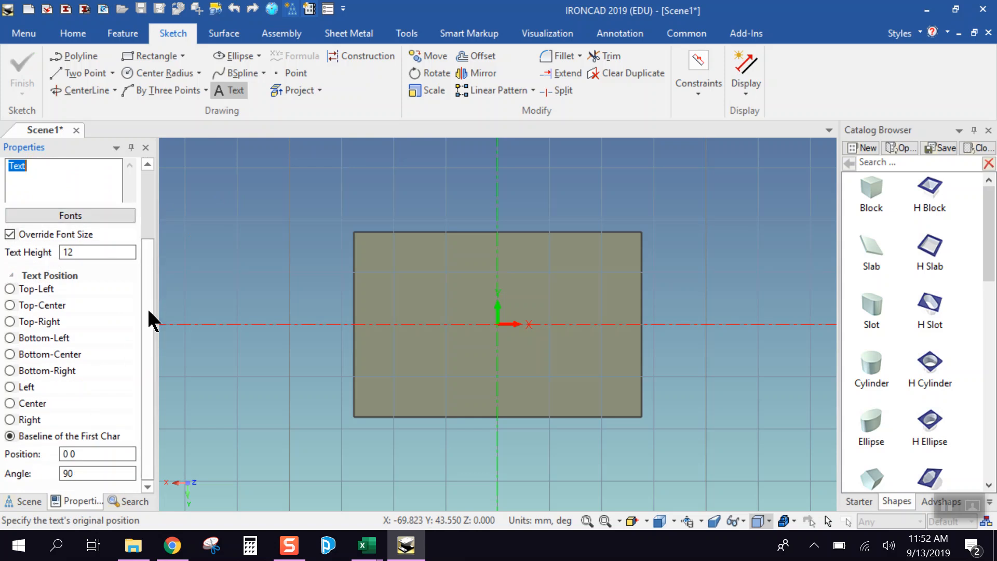
left_click(84, 453)
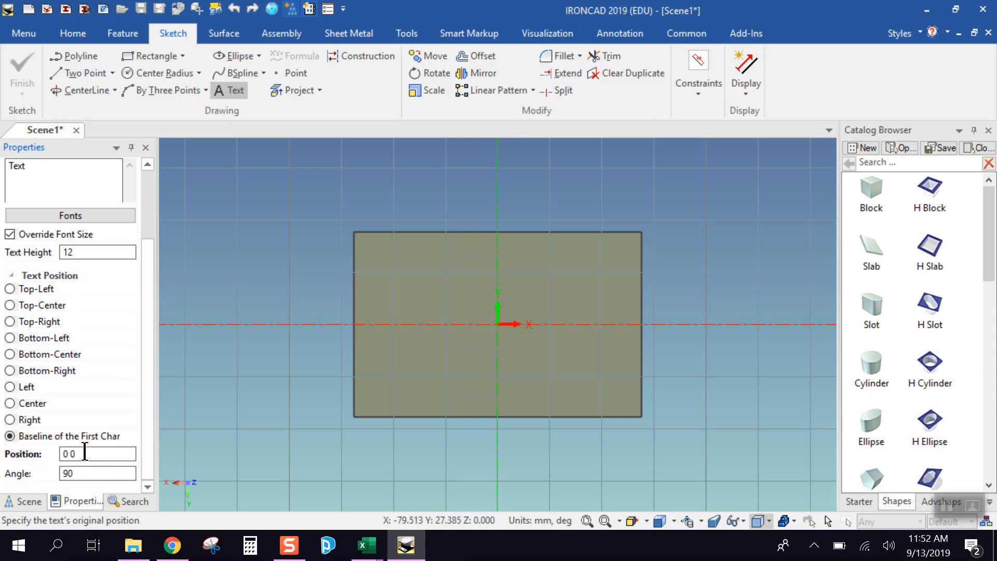
type("0 0")
key("Return")
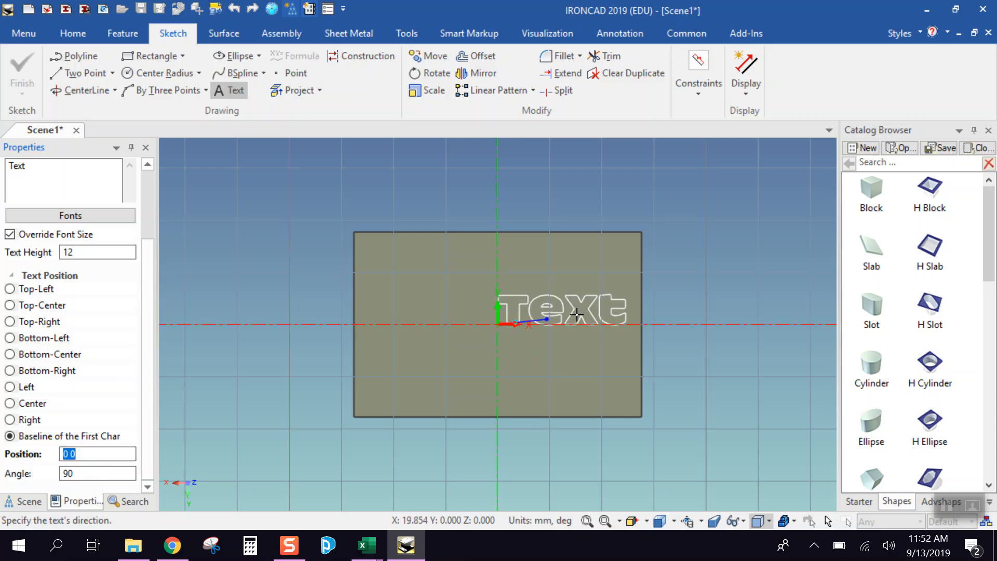
- Replace the default text content with STEM
left_click_drag(151, 306, 142, 213)
double_click(51, 229)
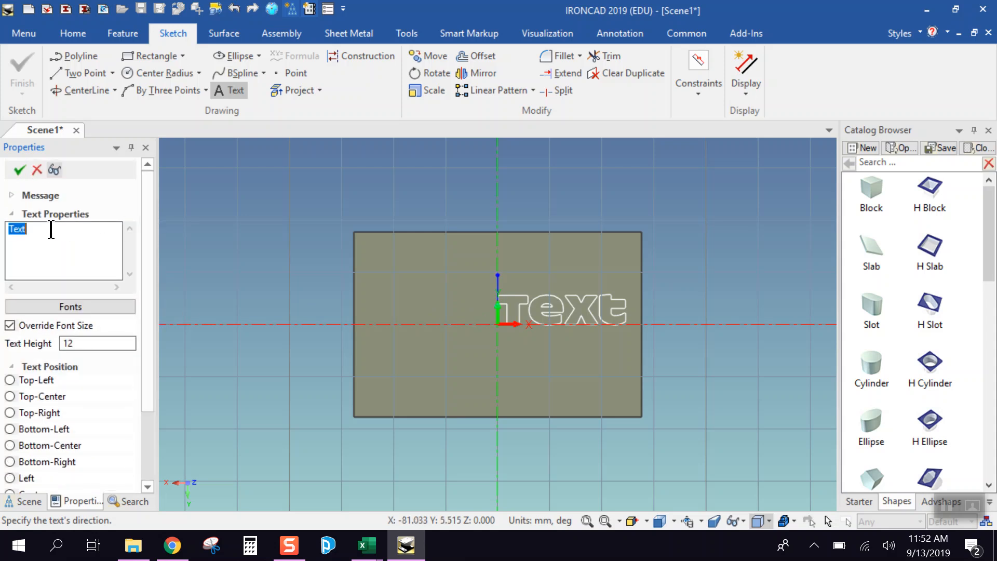
key("BackSpace")
type("STEM")
double_click(50, 229)
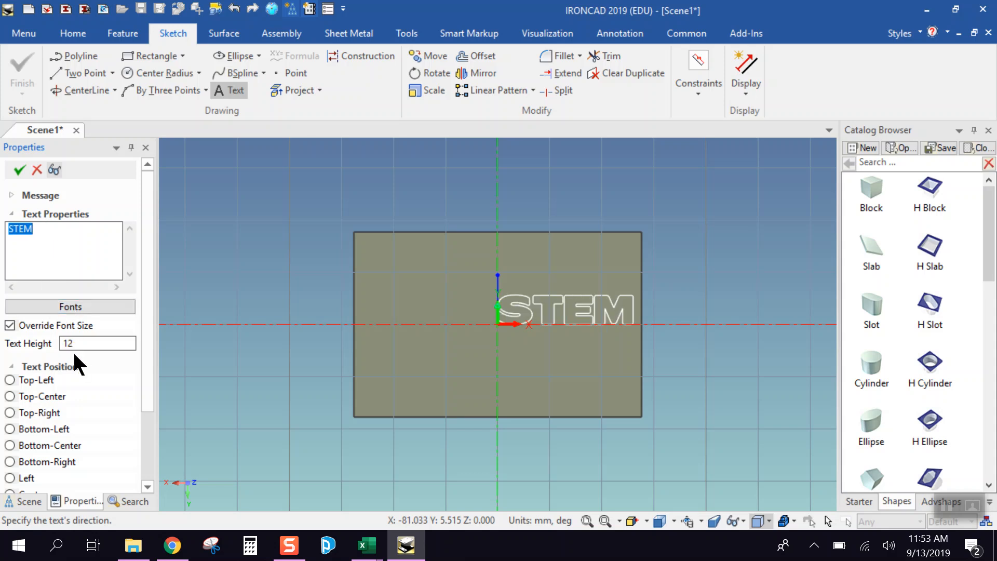
- Set the STEM text's position reference to Bottom-Center and accept the ResotYg PERSONAL USE Medium font at size 12
left_click_drag(146, 291, 150, 344)
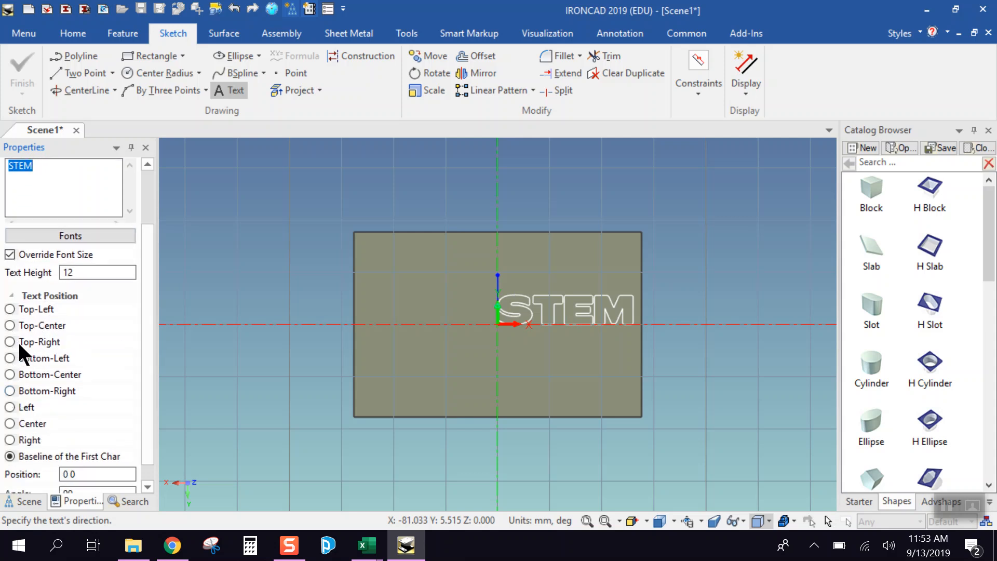
left_click(9, 375)
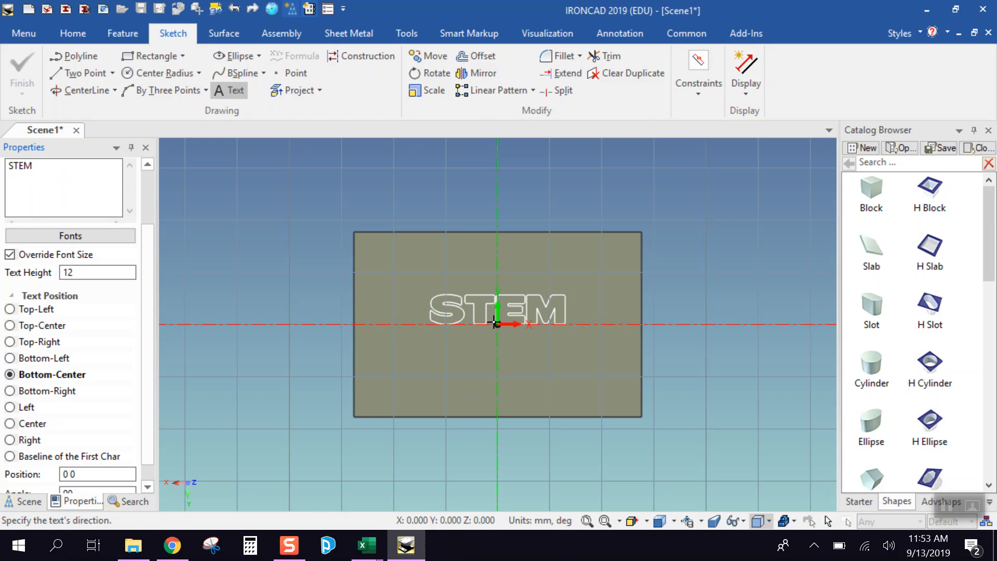
left_click_drag(146, 304, 152, 274)
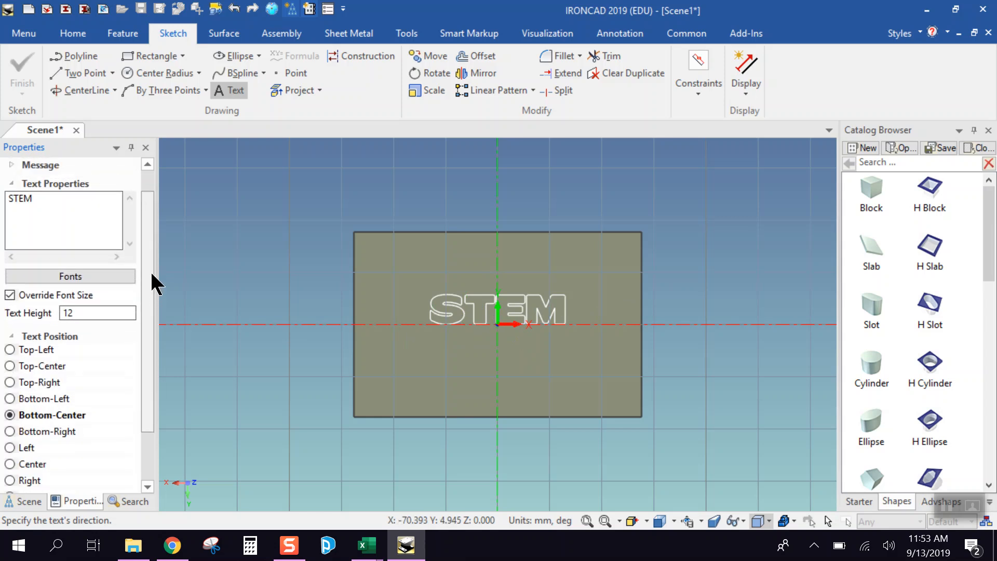
left_click(76, 276)
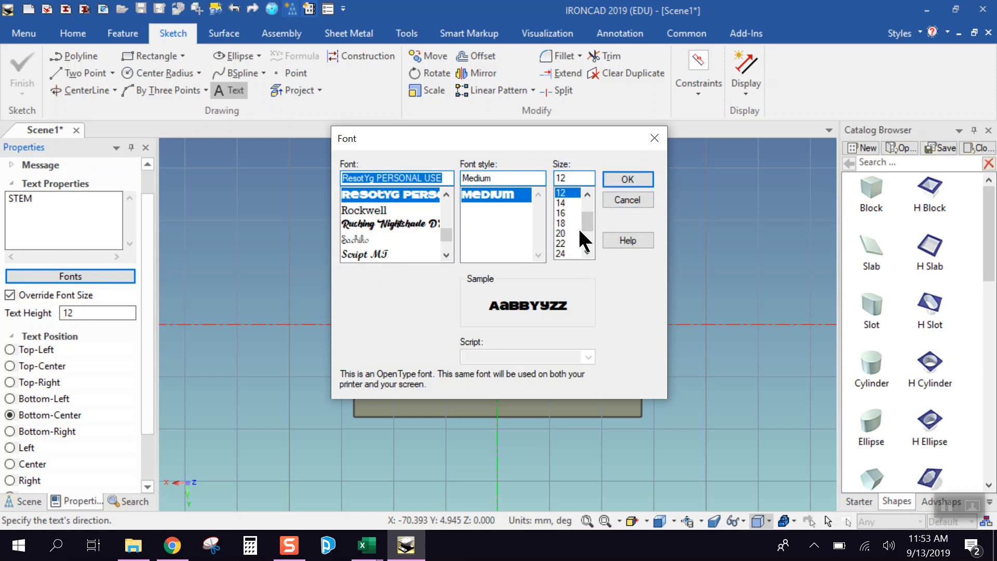
left_click(625, 180)
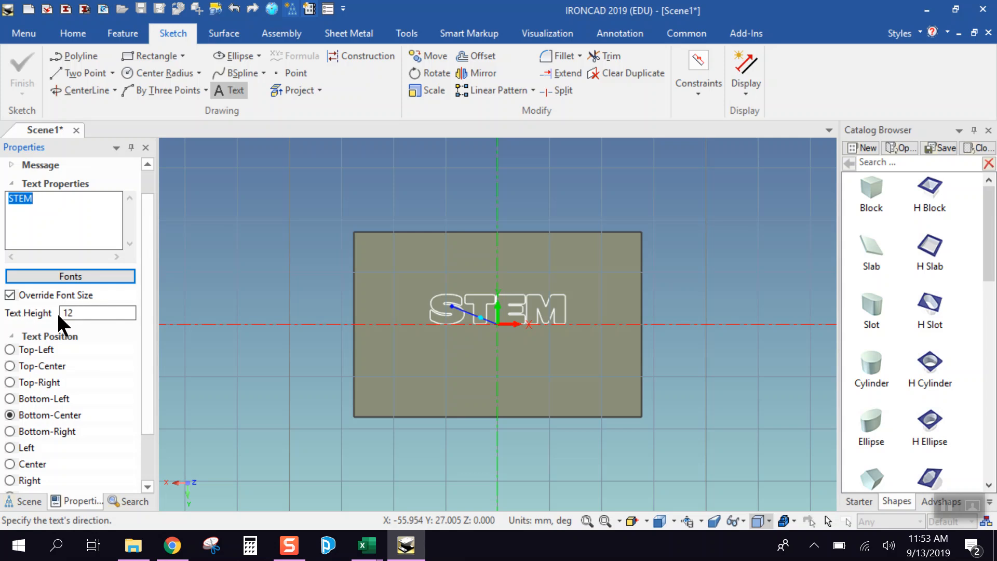
- Set the STEM text height to 20 mm
left_click(83, 313)
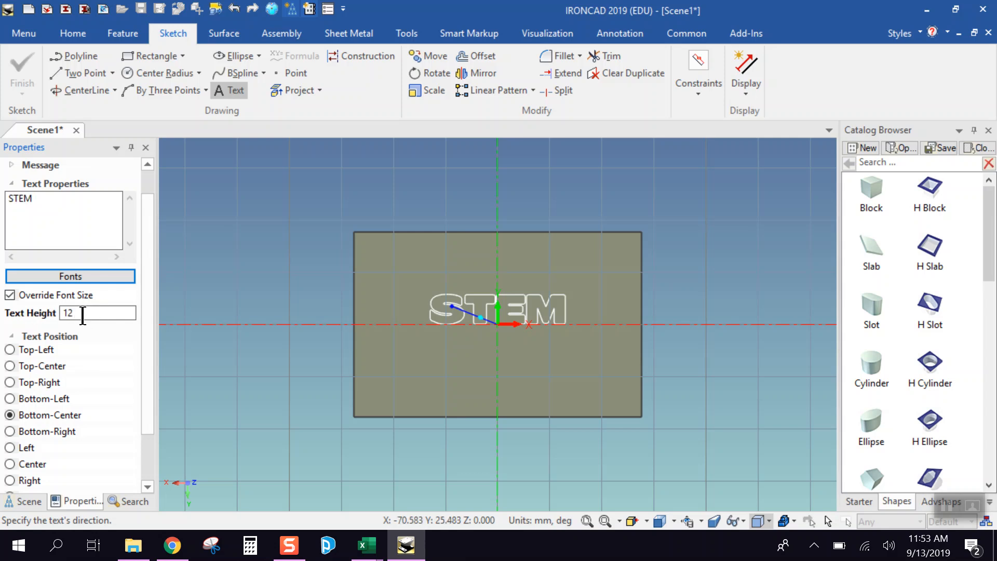
key("BackSpace")
key("BackSpace")
type("20")
double_click(82, 313)
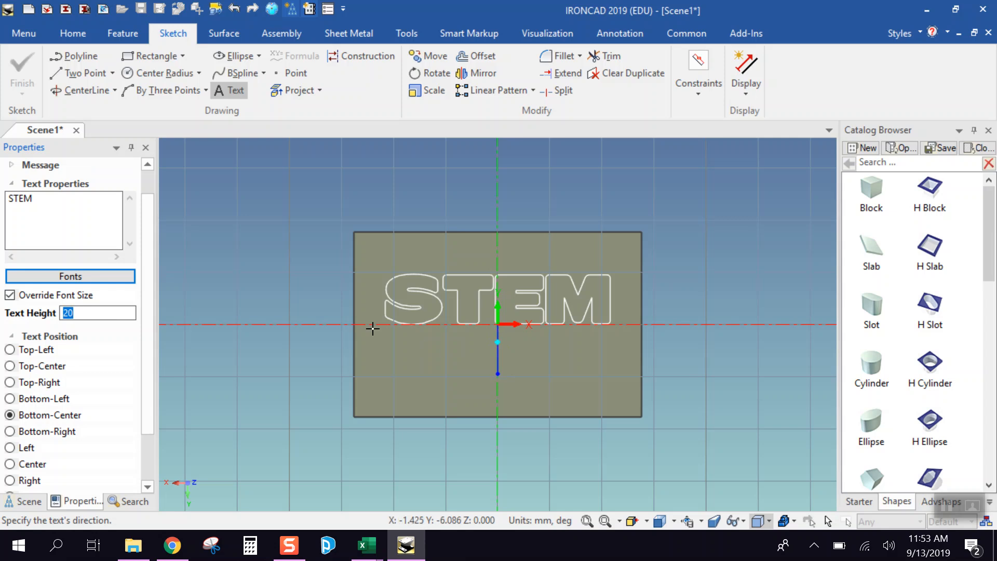
- Set the STEM text's position to 0 4, keeping the Bottom-Center reference
scroll(141, 343, "down", 2)
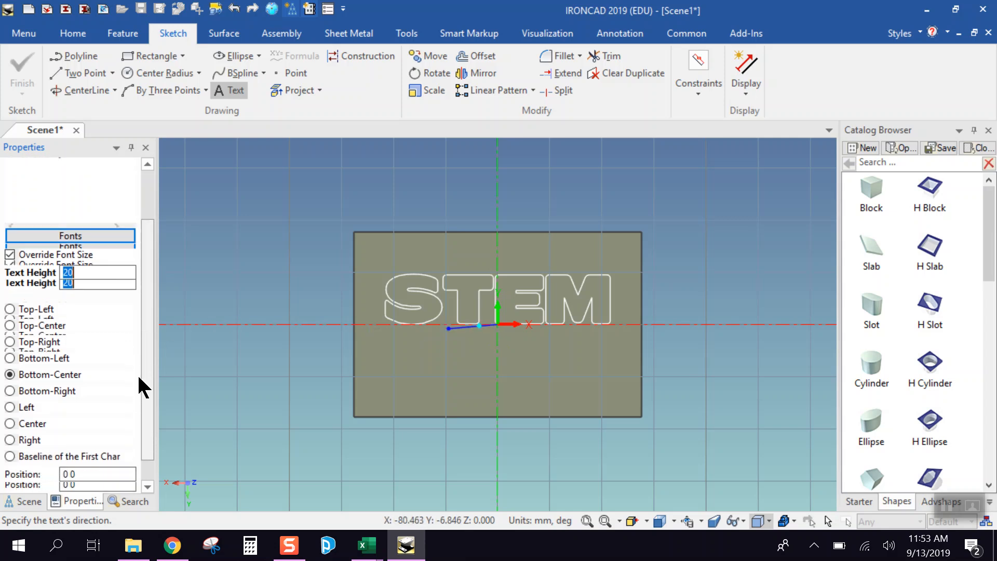
left_click(91, 452)
key("Return")
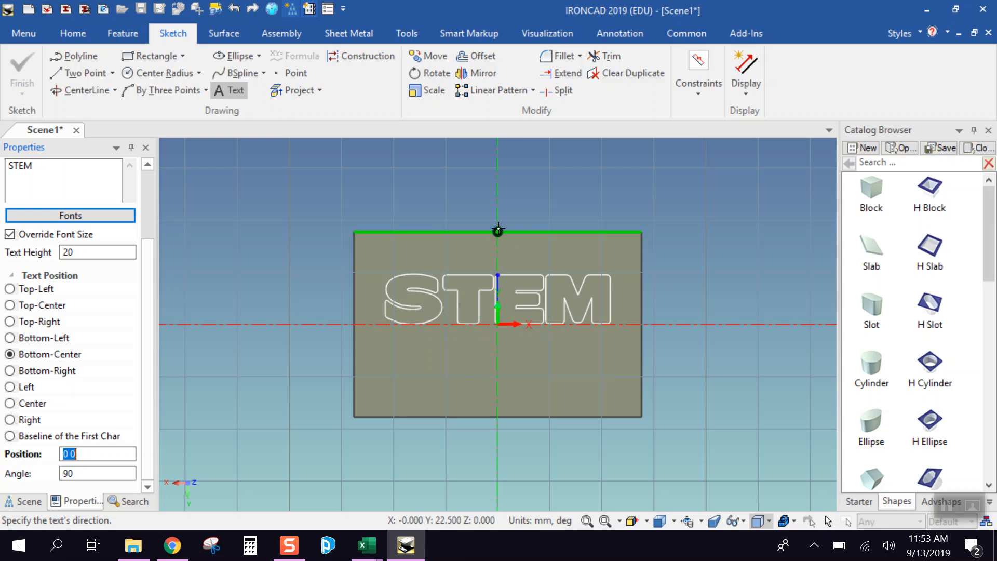
left_click(90, 453)
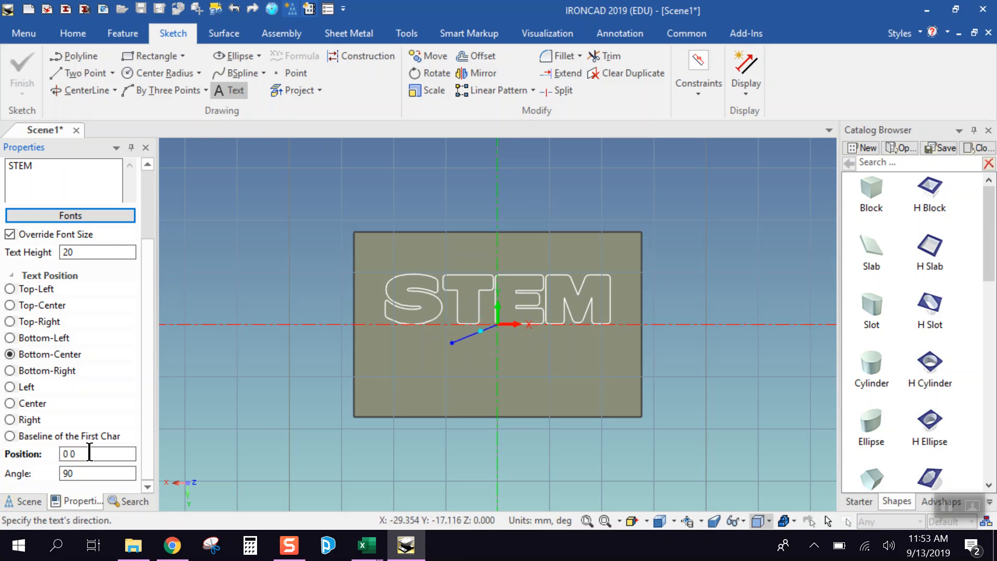
key("BackSpace")
key("BackSpace")
type("4")
key("Return")
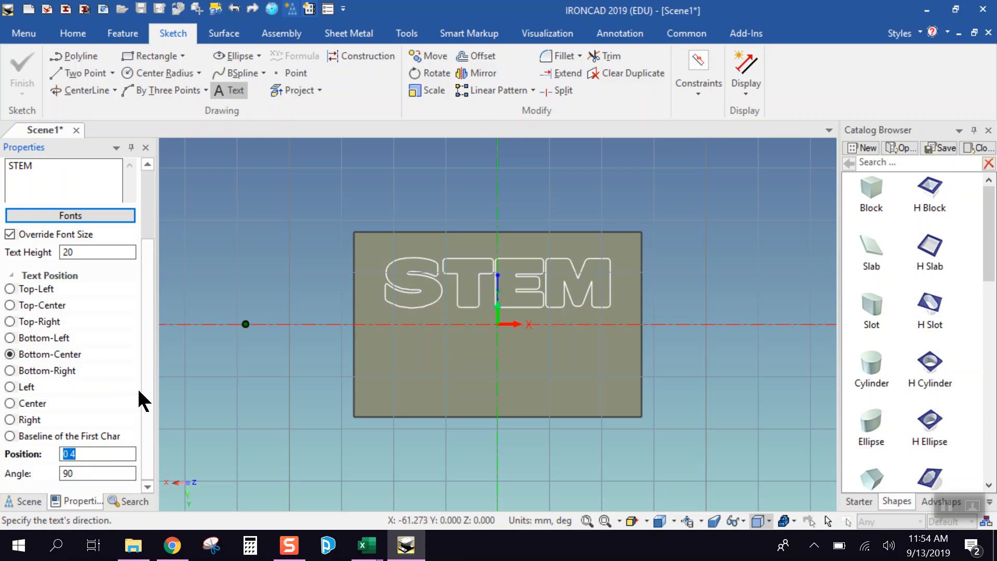
- Accept the STEM text and finish the sketch to return to the Extrude feature settings
scroll(149, 369, "up", 1)
left_click_drag(150, 371, 154, 265)
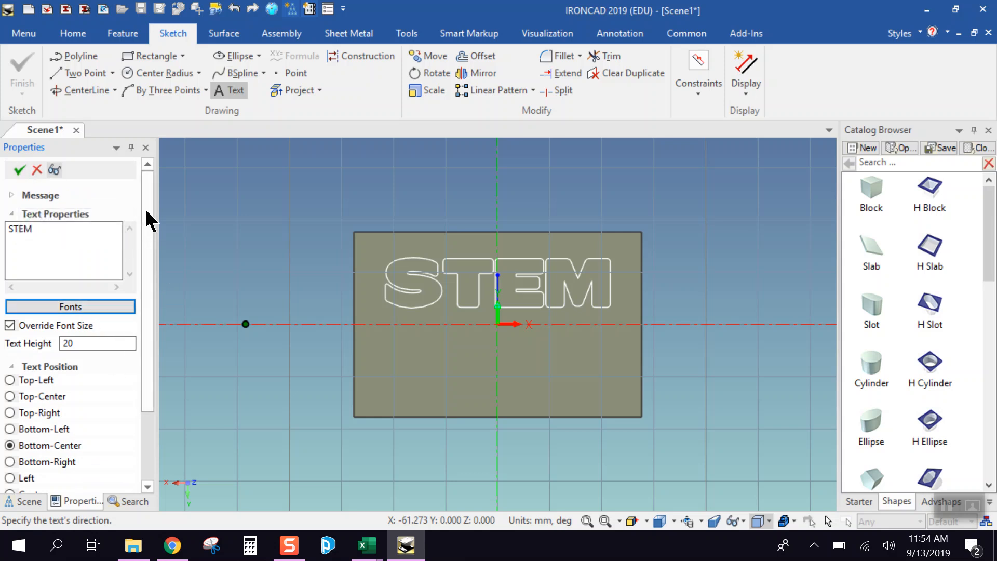
left_click(19, 170)
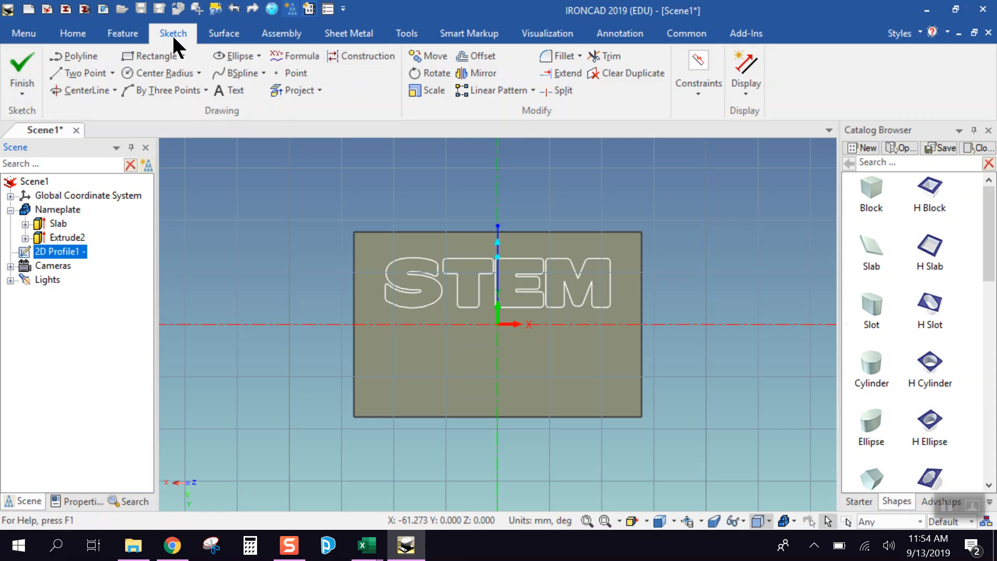
left_click(18, 63)
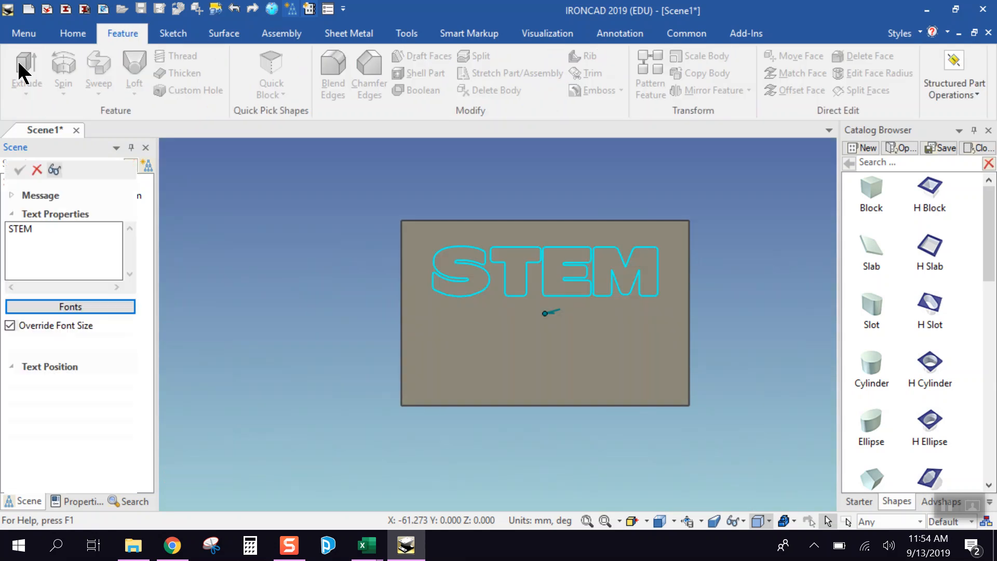
left_click(18, 62)
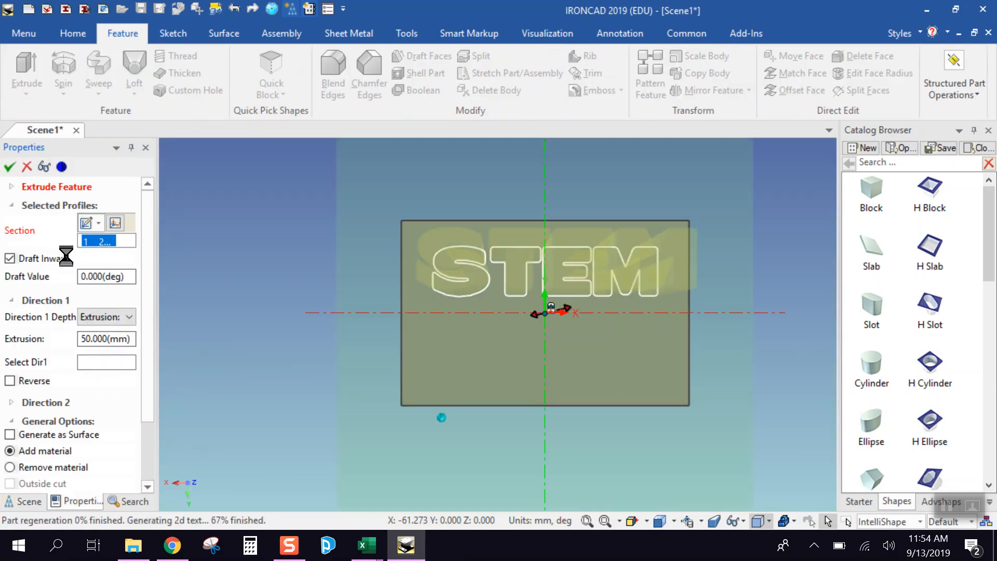
- Engrave the STEM text into the nameplate by extruding it 1.25 mm with Remove material
scroll(60, 323, "down", 1)
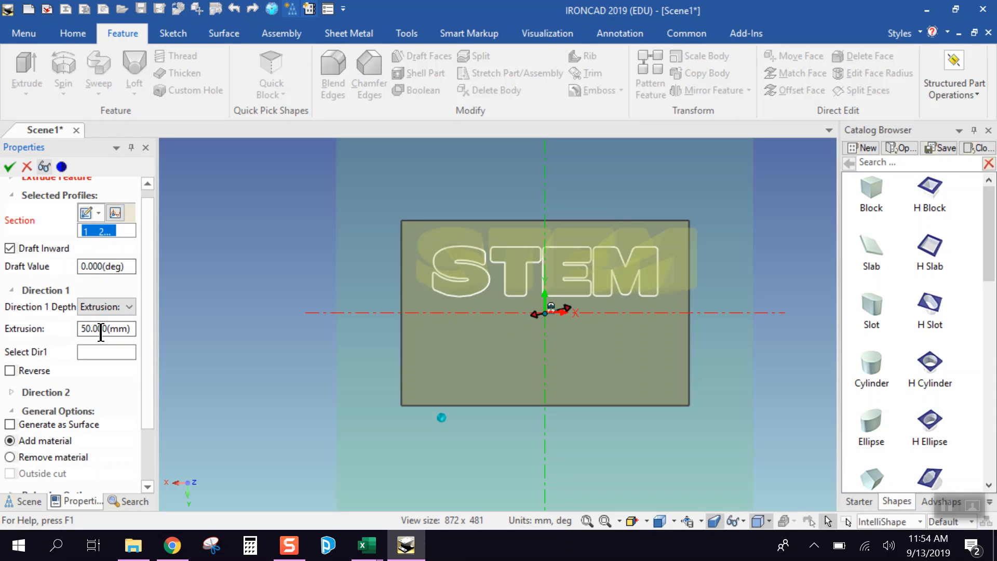
left_click(80, 328)
left_click_drag(80, 328, 129, 332)
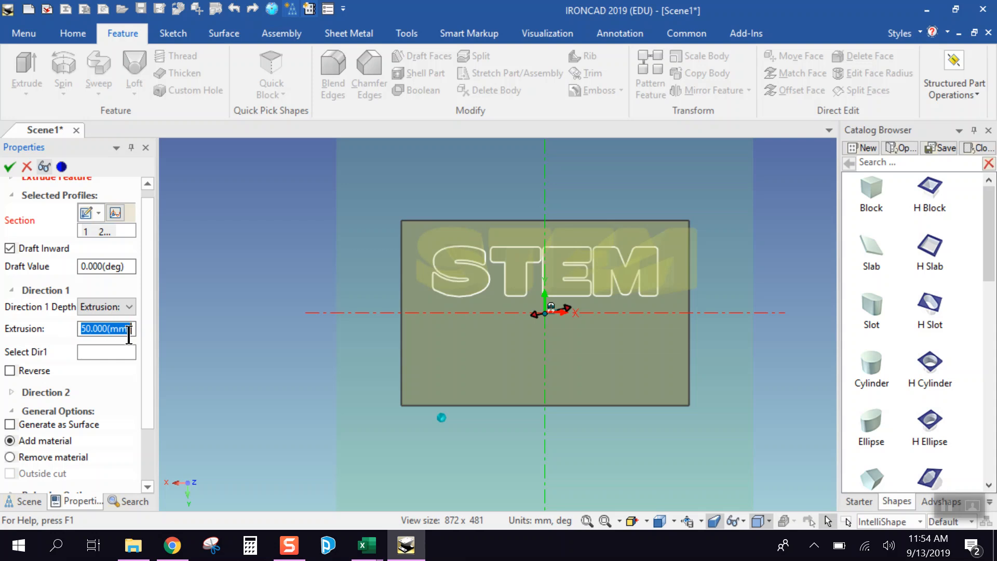
type("1.25")
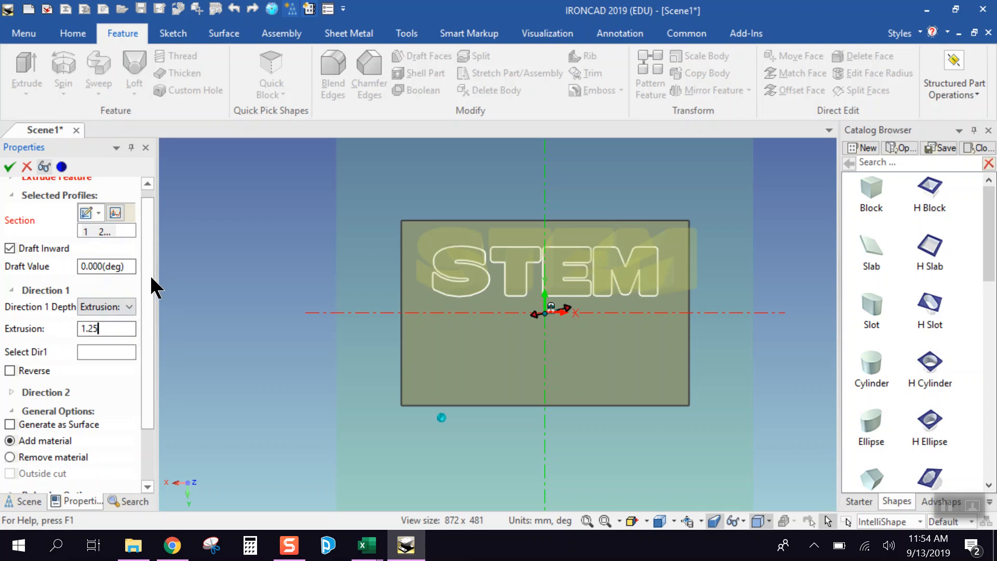
scroll(149, 282, "down", 3)
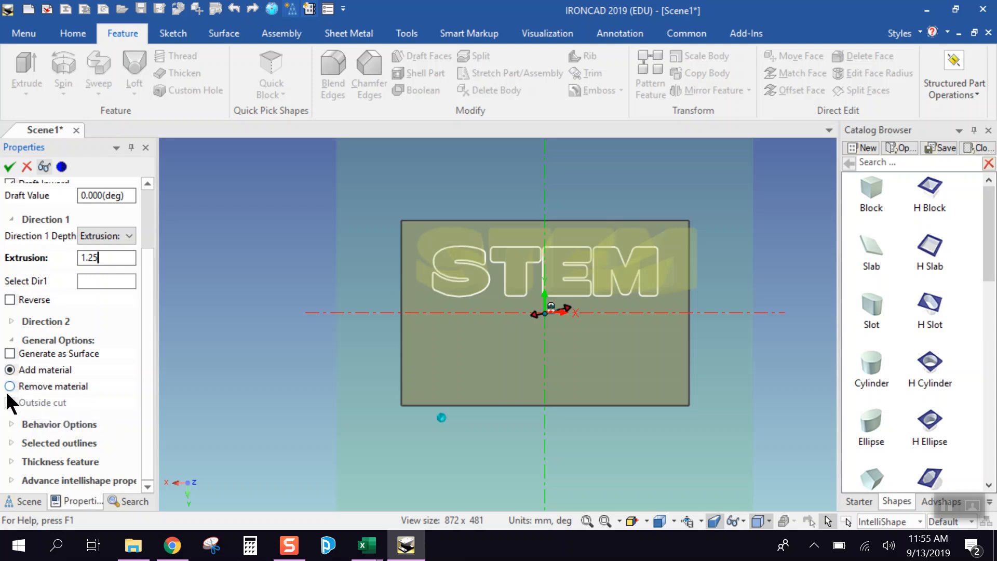
key("Return")
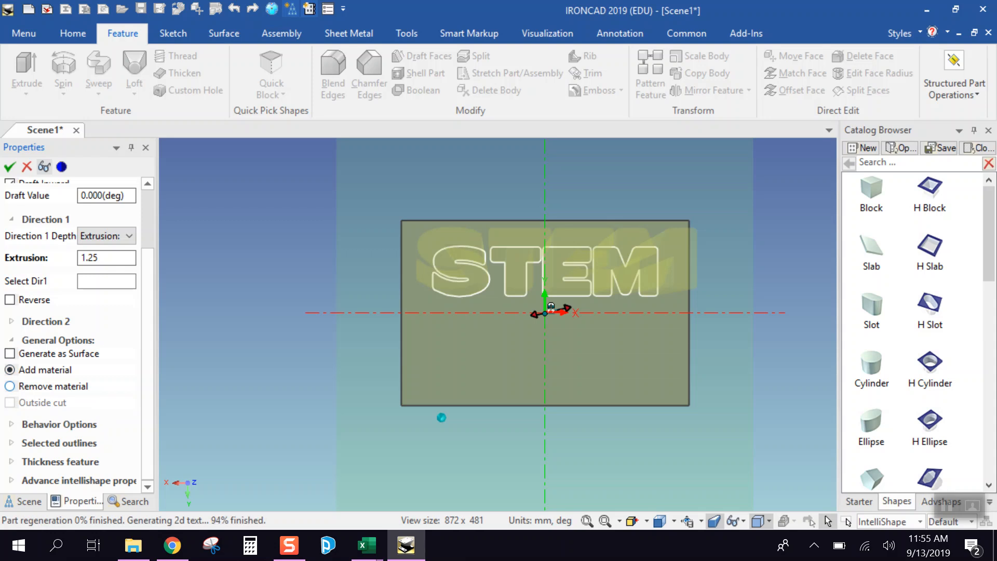
left_click(9, 386)
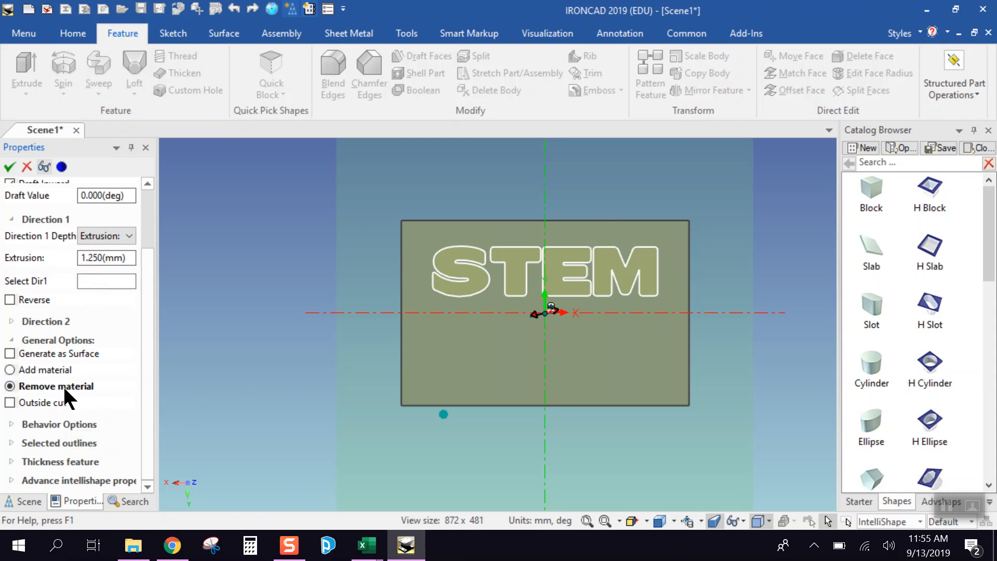
left_click_drag(146, 329, 147, 240)
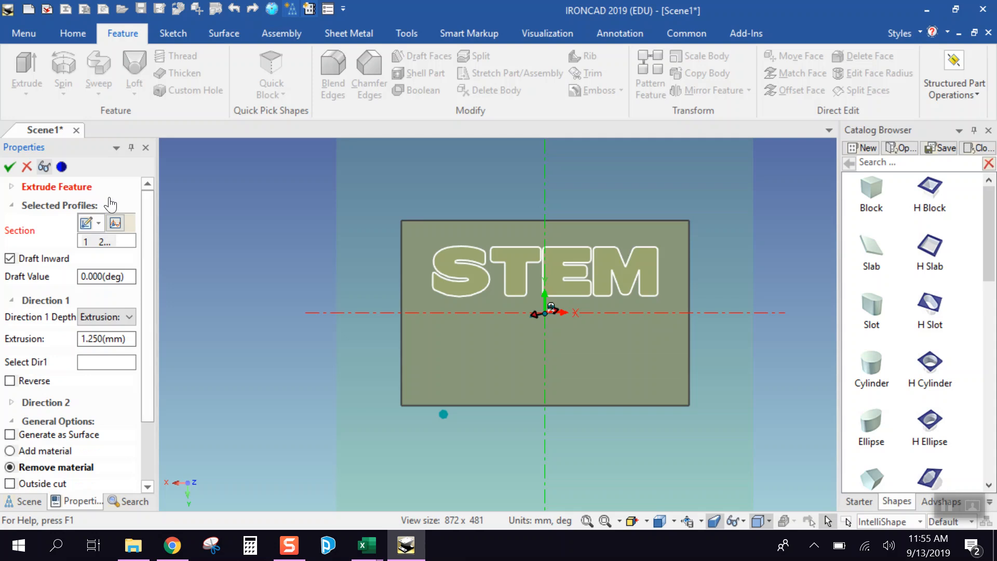
left_click(9, 166)
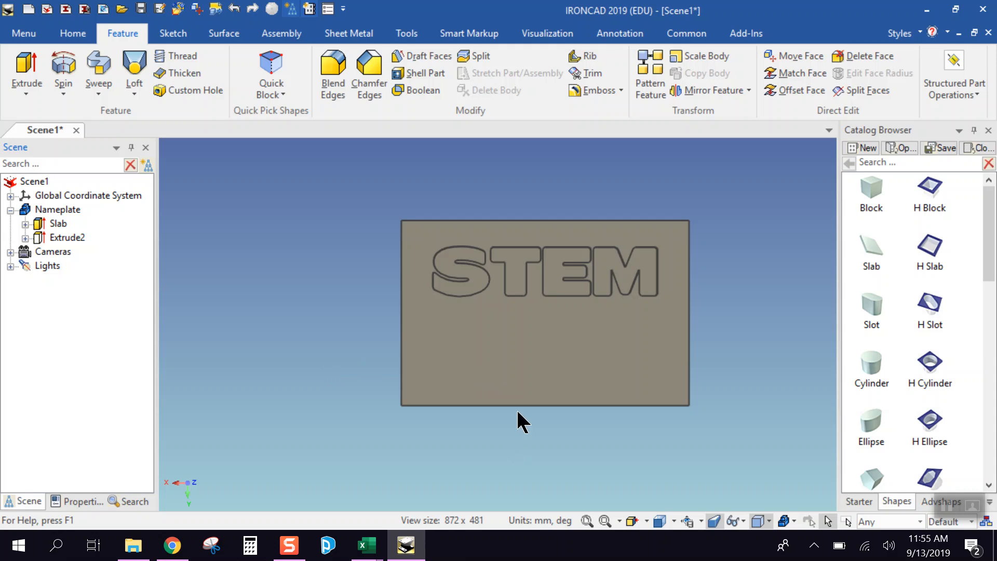
- Start a new Extrude feature on the nameplate with a 2D Shape profile, shrinking the drawing grid to fit the view
mouse_move(527, 390)
middle_mouse_down()
mouse_move(537, 310)
mouse_move(503, 332)
mouse_move(512, 297)
mouse_move(549, 316)
mouse_move(563, 337)
mouse_move(527, 394)
middle_mouse_up()
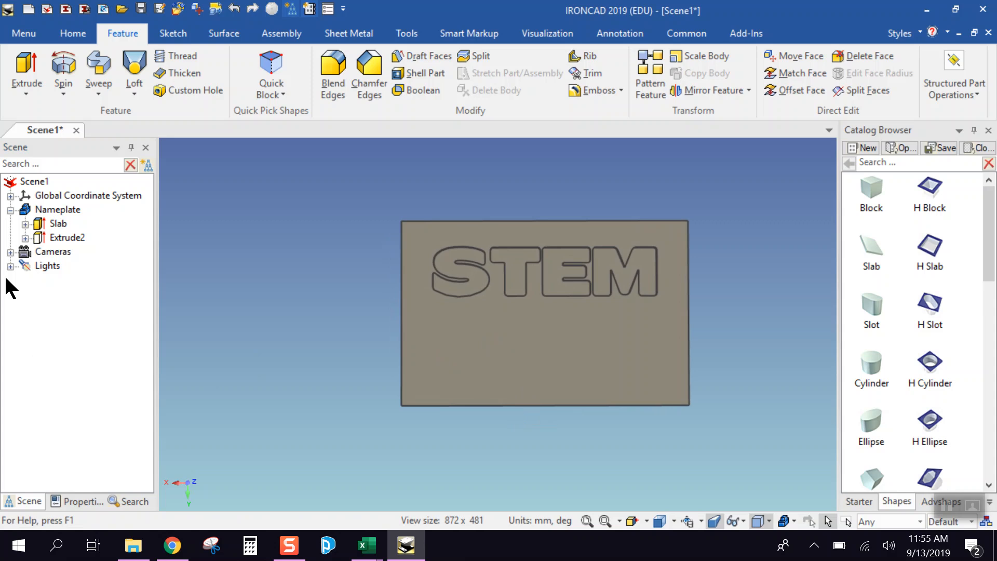
left_click(23, 65)
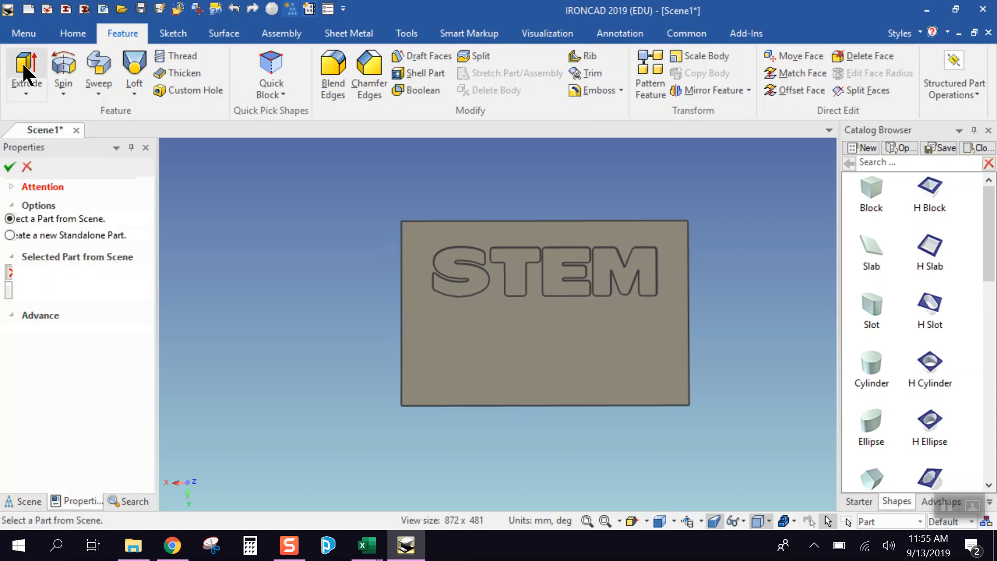
left_click(551, 341)
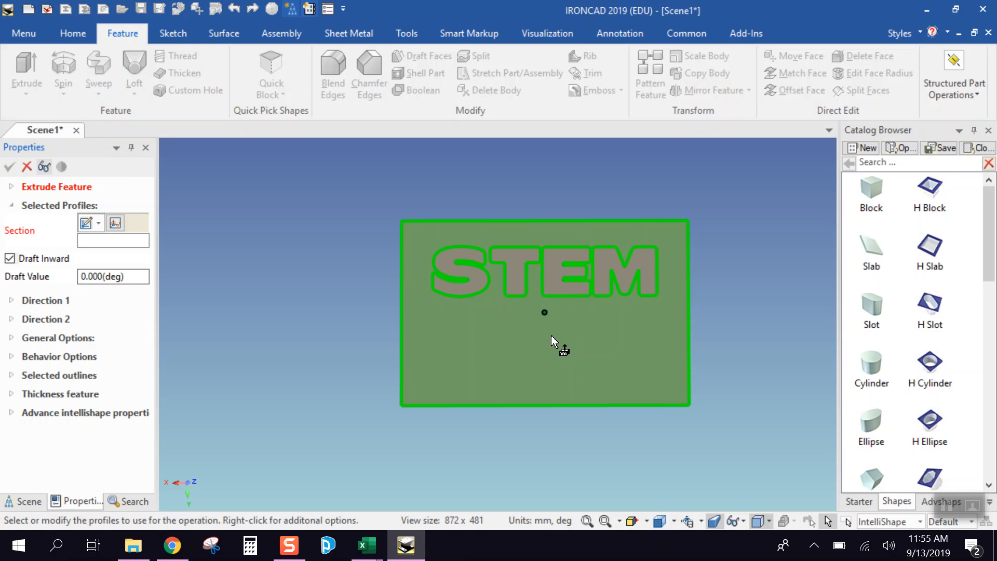
left_click(97, 222)
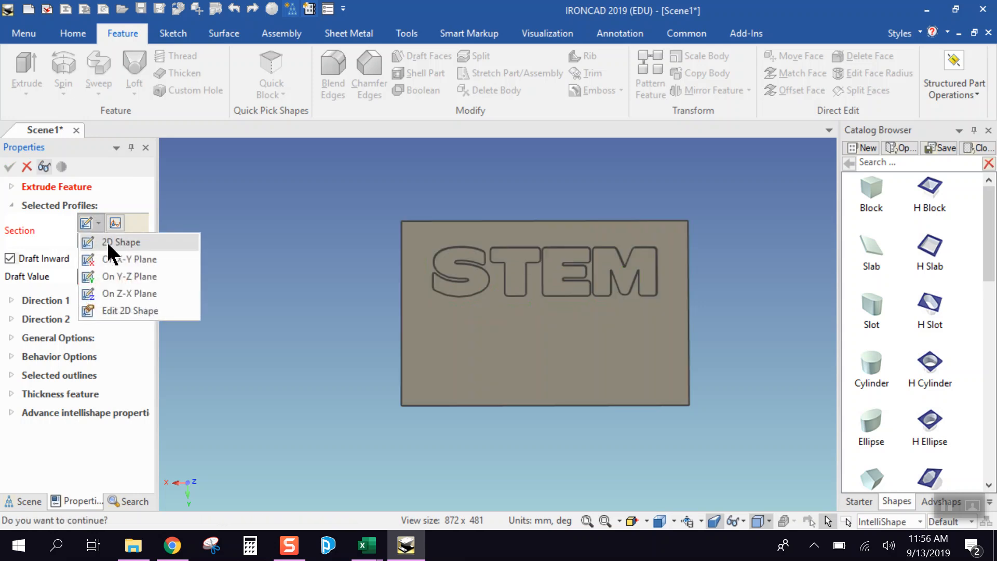
left_click(107, 241)
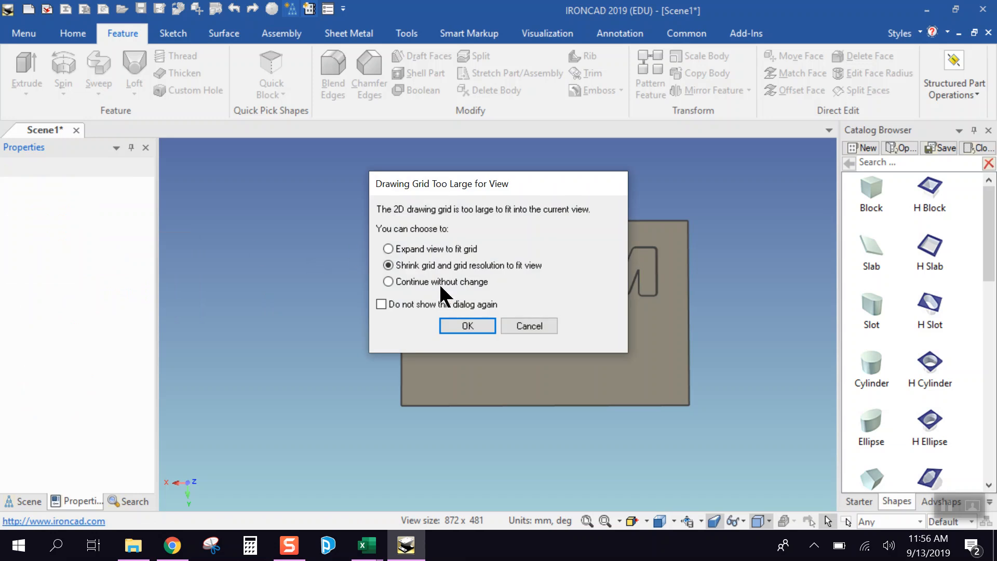
left_click(480, 324)
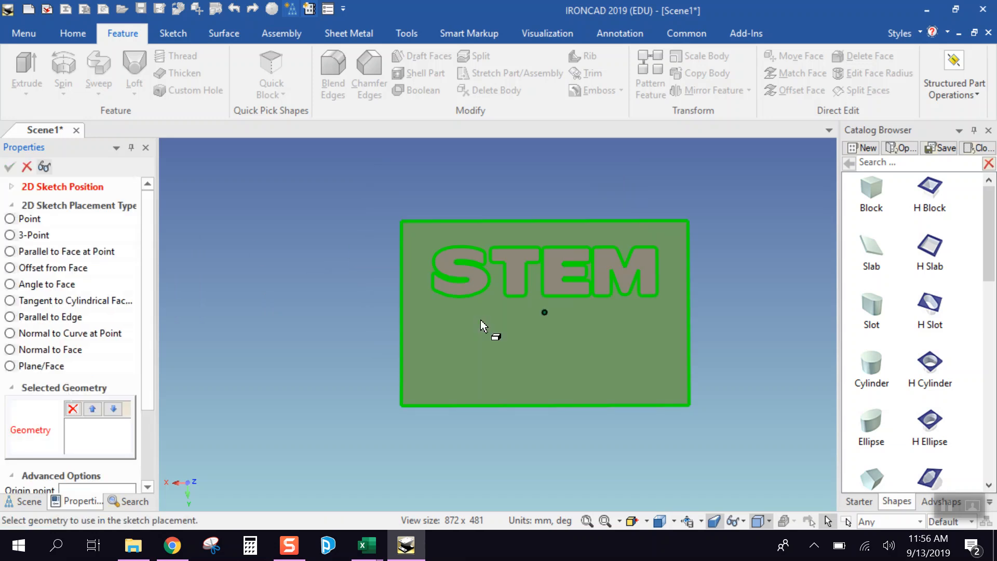
- Place the sketch with the Point placement type at the centre of the nameplate's top face and open it for drawing
left_click(10, 217)
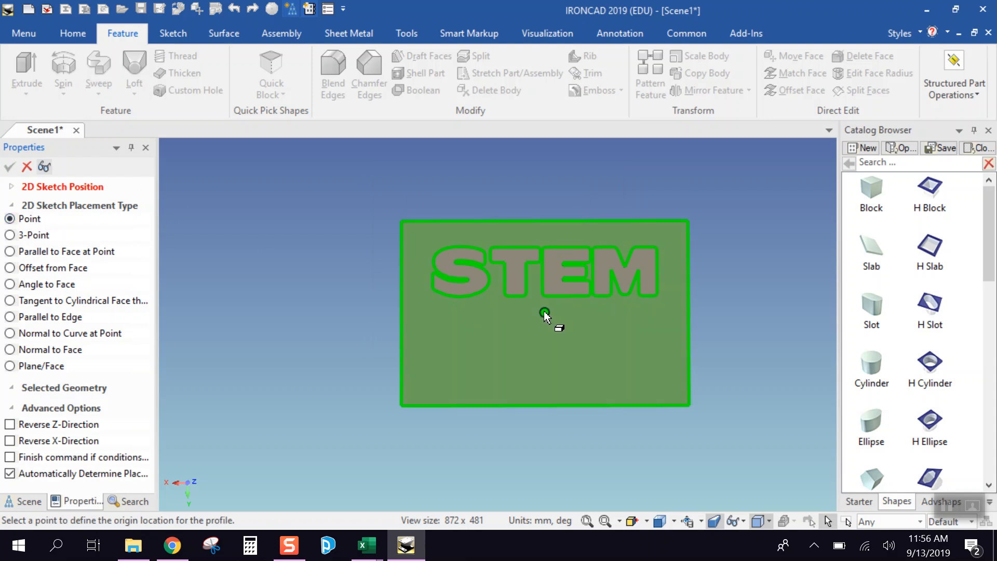
left_click(544, 312)
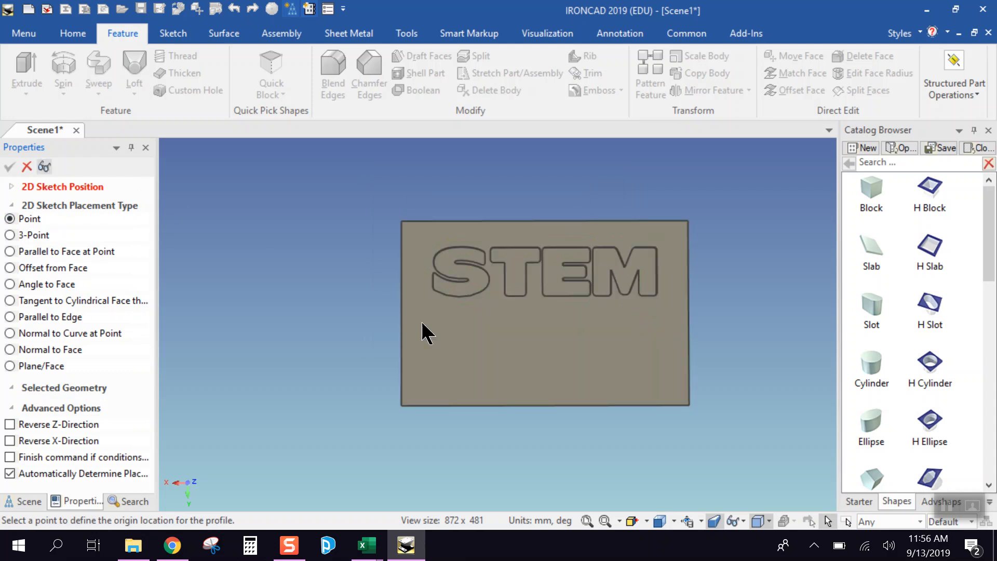
left_click(545, 312)
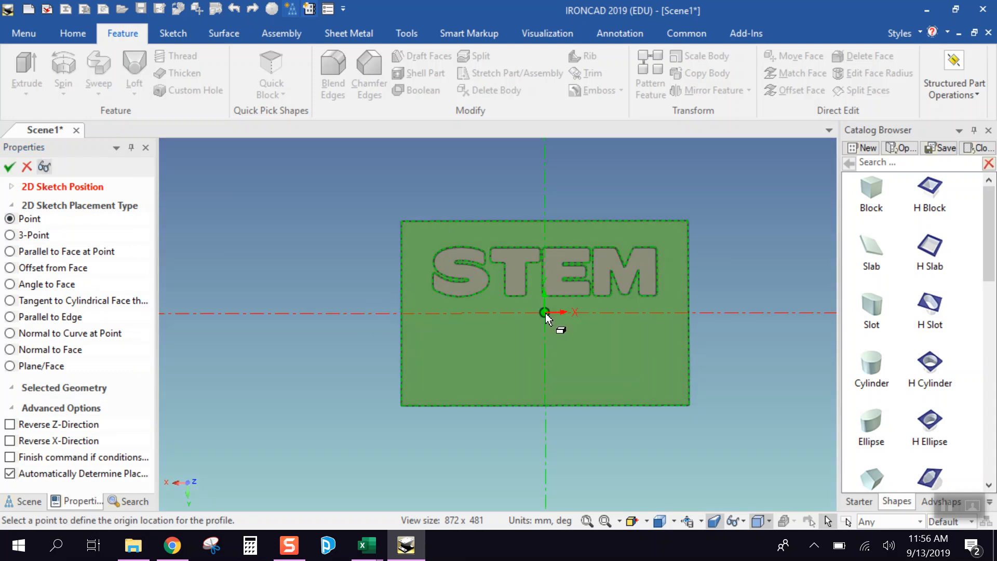
left_click(10, 167)
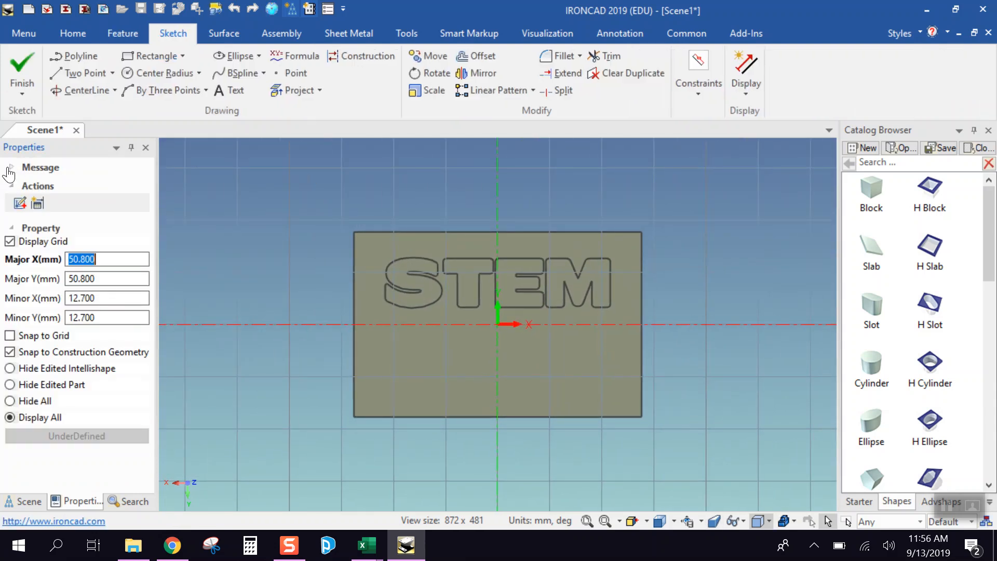
- Add the text ROCKS to the sketch at position 0 0 with the Top-Center reference
left_click(237, 90)
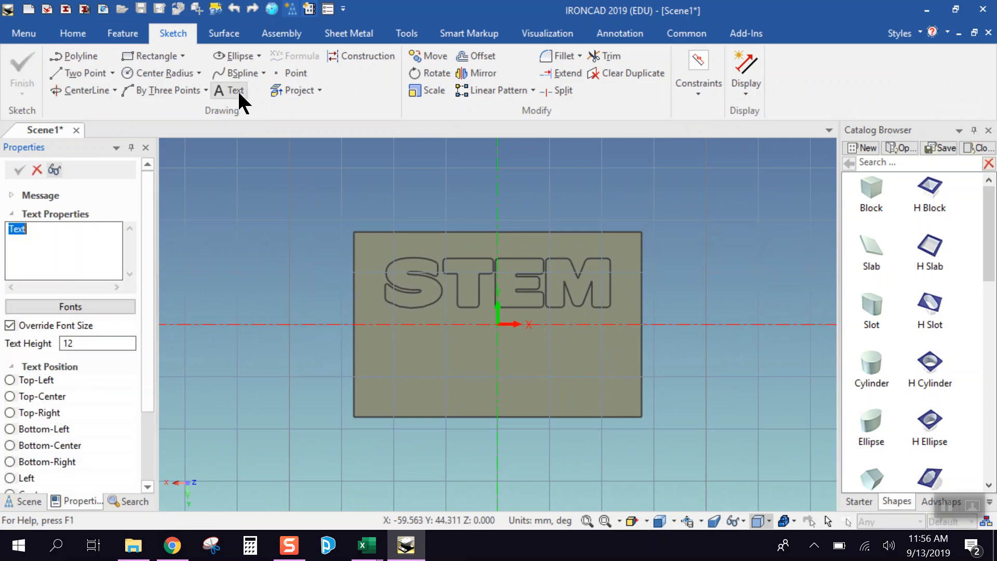
scroll(109, 364, "down", 3)
left_click(99, 454)
key("Return")
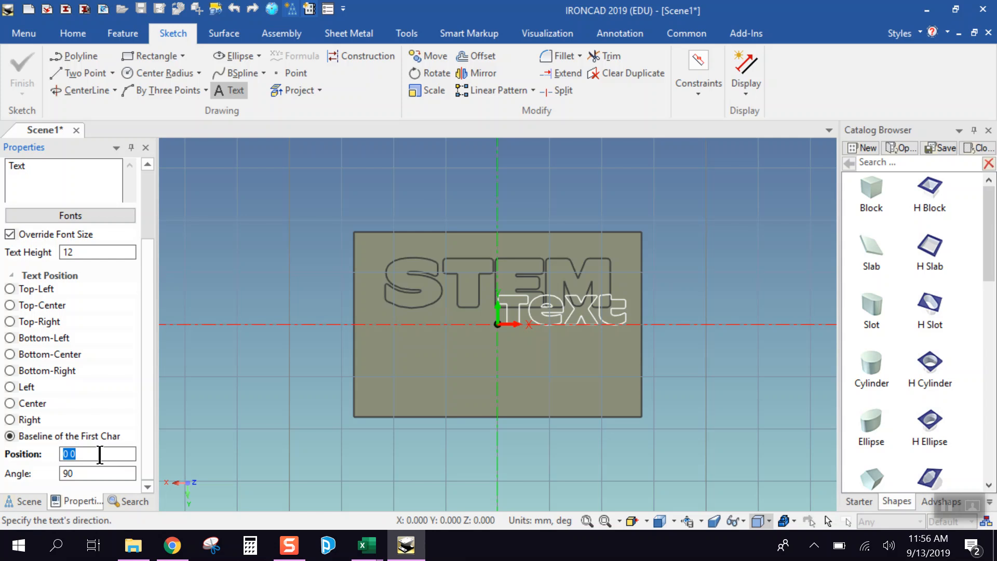
double_click(13, 166)
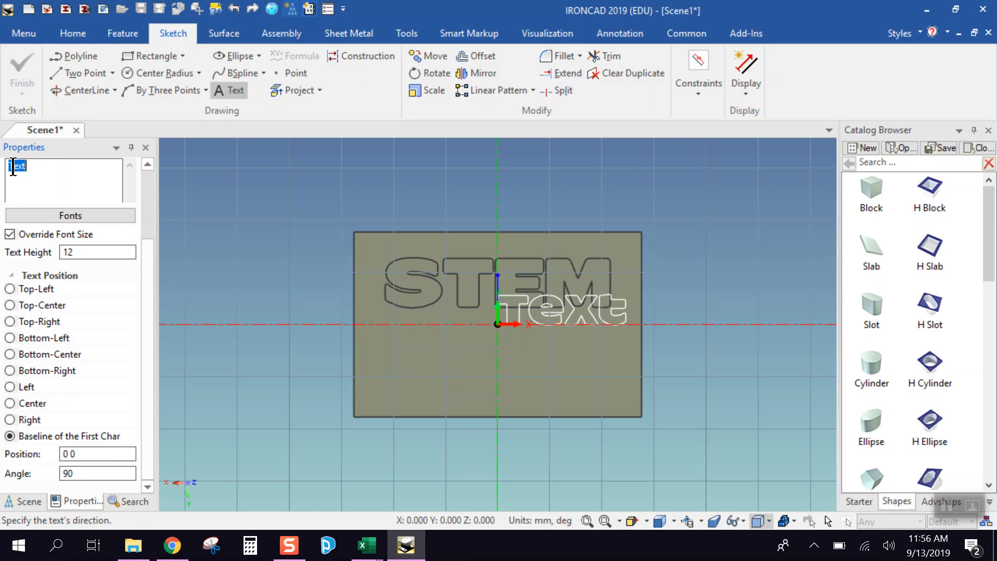
type("ROCKS")
double_click(13, 170)
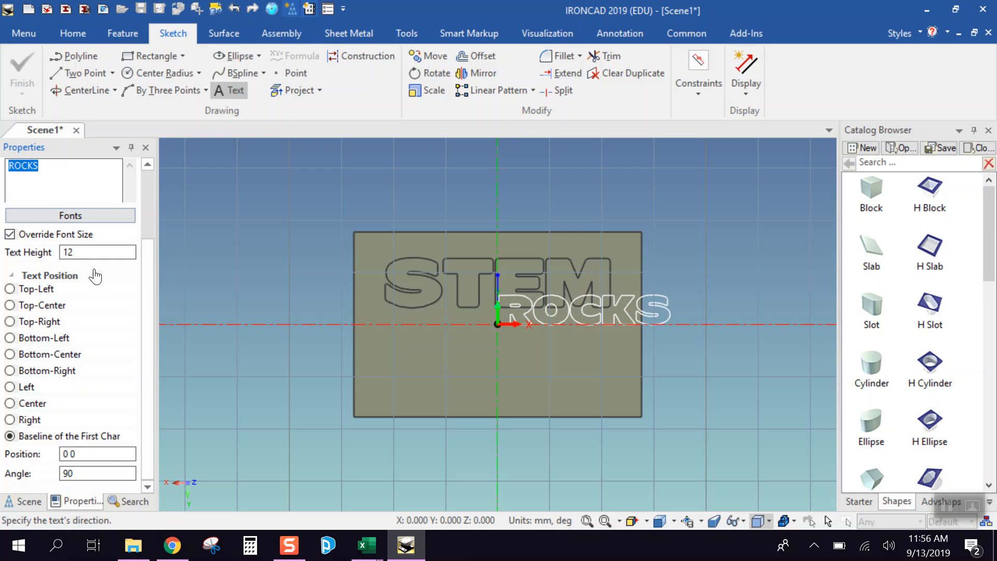
left_click(11, 305)
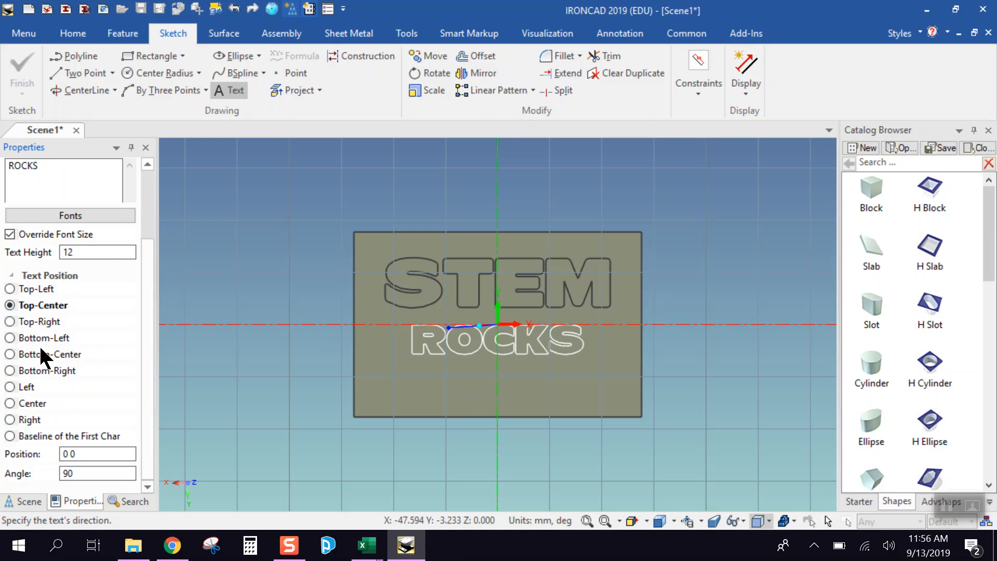
- Set the ROCKS text height to 20 mm
left_click(83, 253)
left_click_drag(83, 253, 61, 255)
type("20")
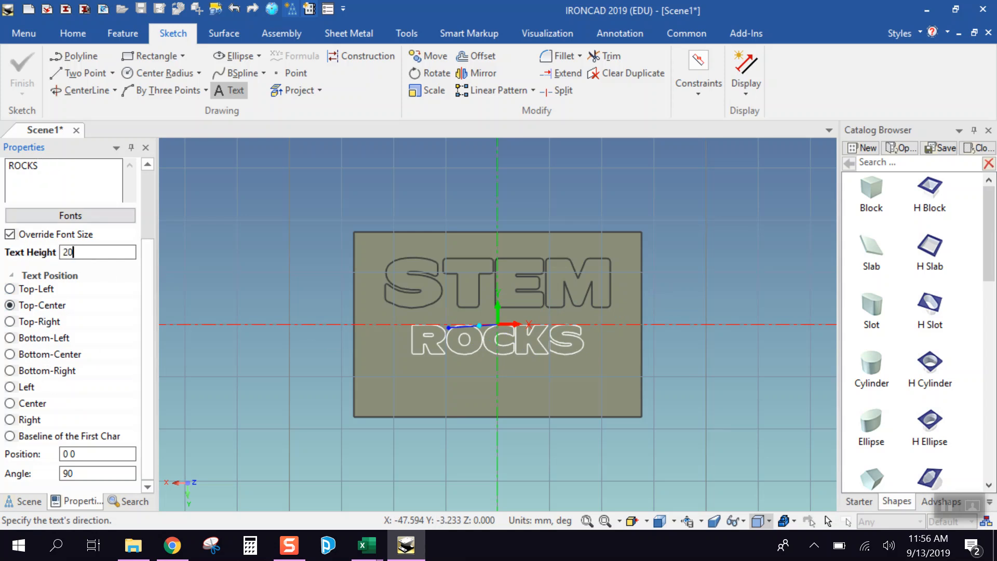
key("Return")
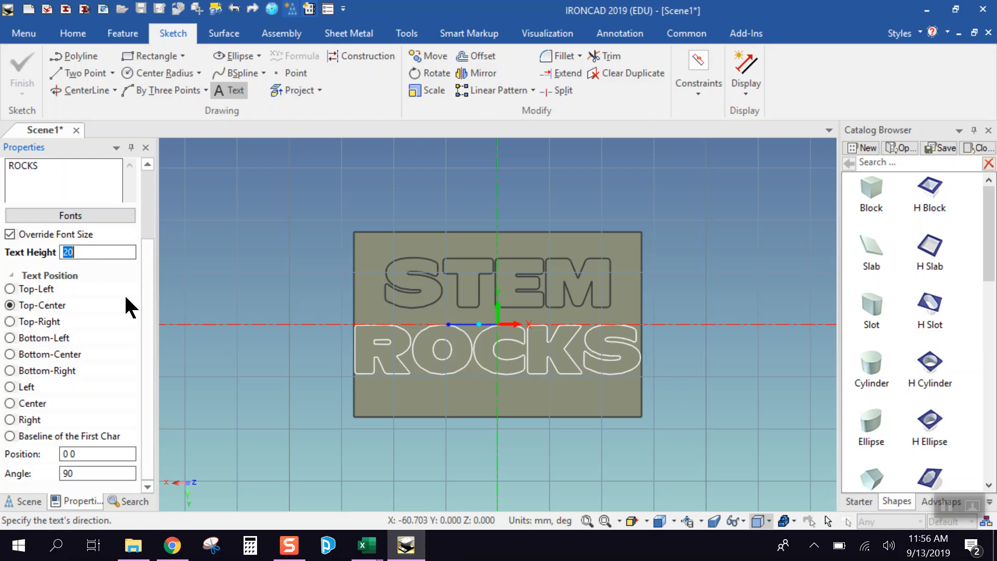
- Set the ROCKS text height to 19 mm
key("Right")
key("BackSpace")
key("BackSpace")
type("19")
key("Return")
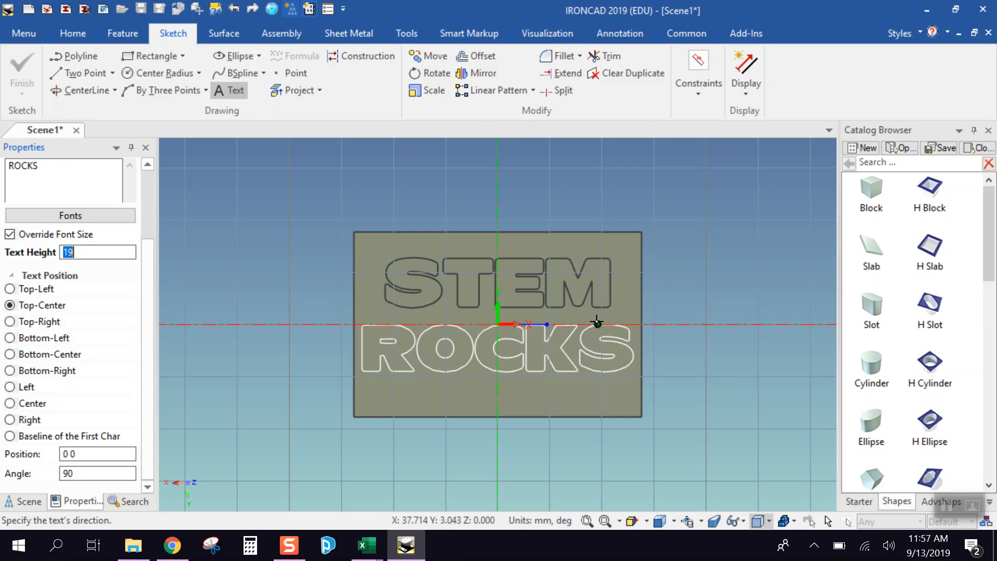
- Set the ROCKS text's position to -3 0
left_click(88, 453)
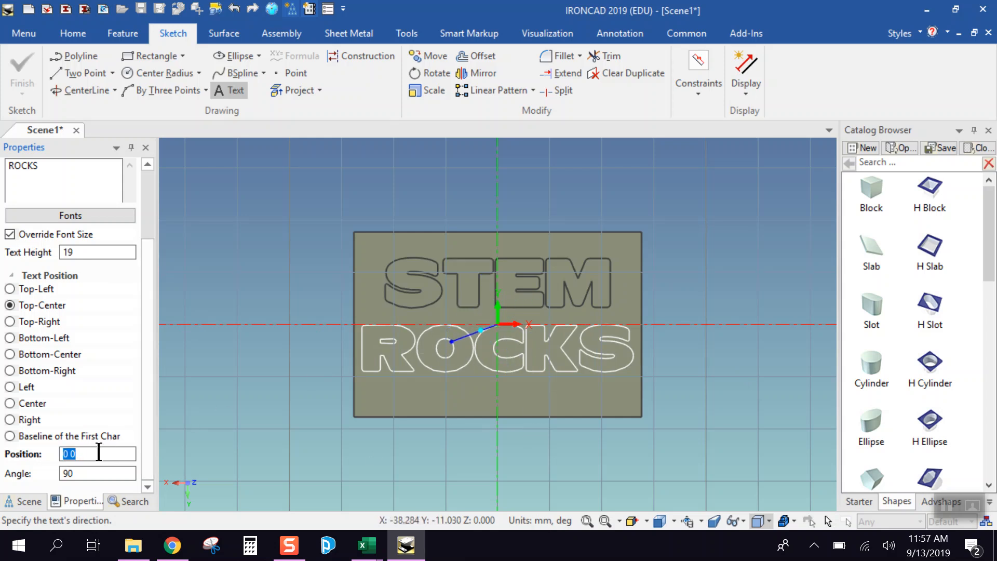
key("BackSpace")
type("-3")
key("Return")
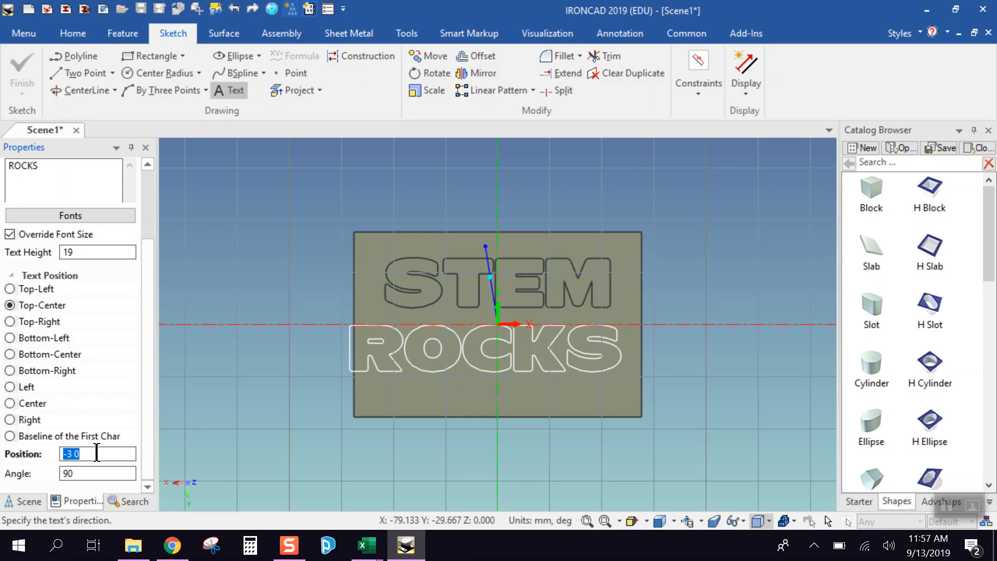
- Set the ROCKS text's position to 0 -3, keeping the Top-Center reference
key("BackSpace")
type("0")
key("Return")
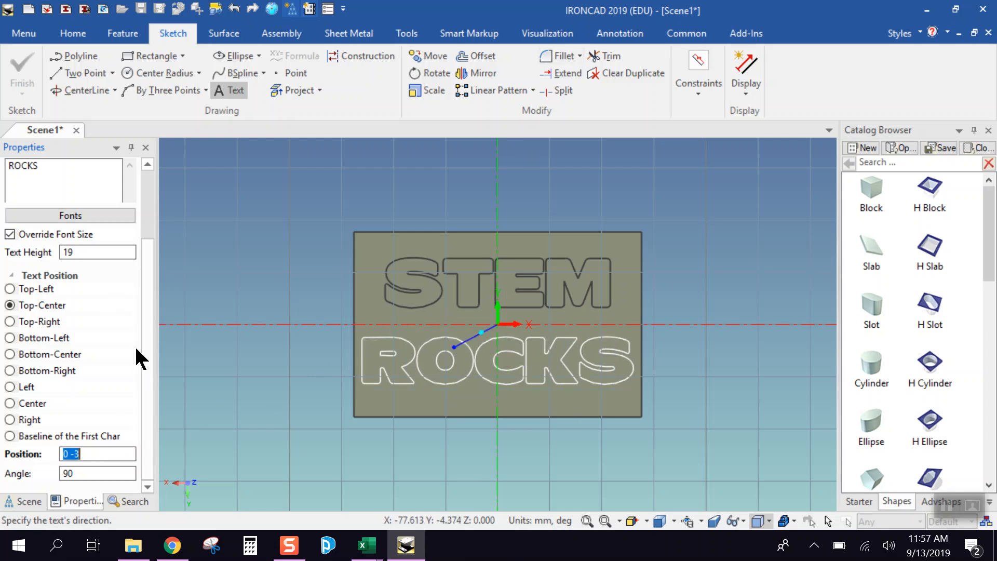
- Accept the ROCKS text and finish the sketch to return to the Extrude feature settings
scroll(136, 322, "up", 3)
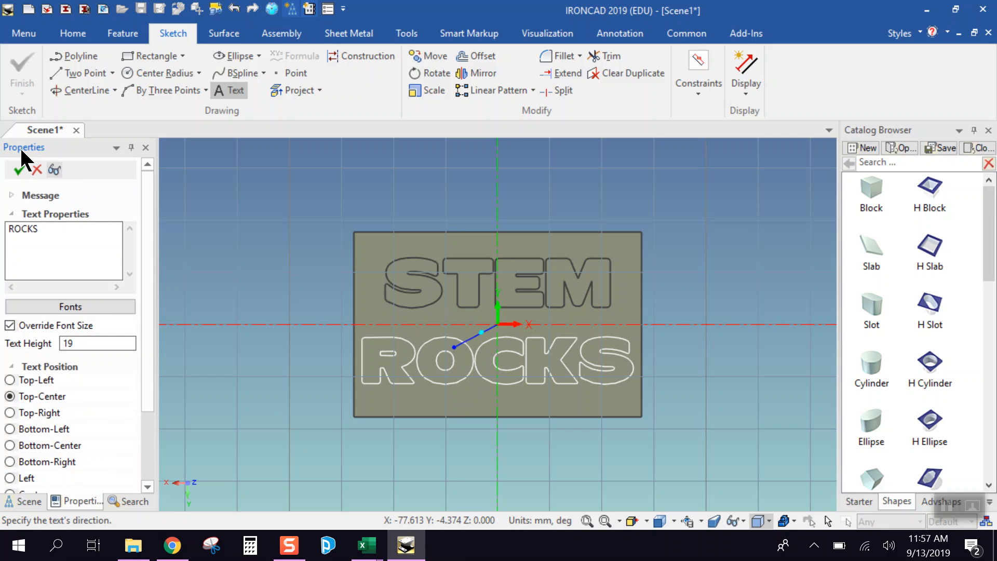
left_click(19, 170)
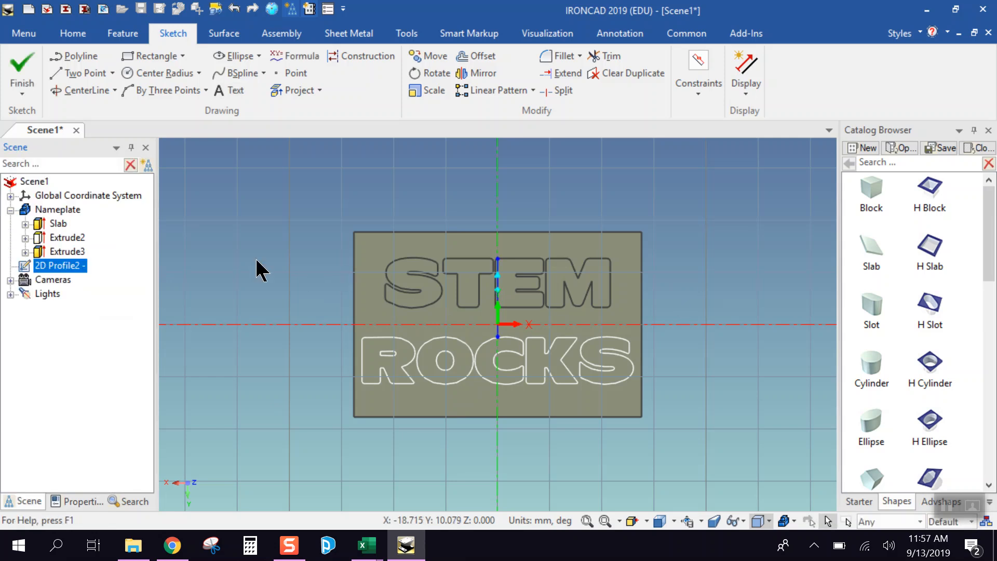
left_click(21, 63)
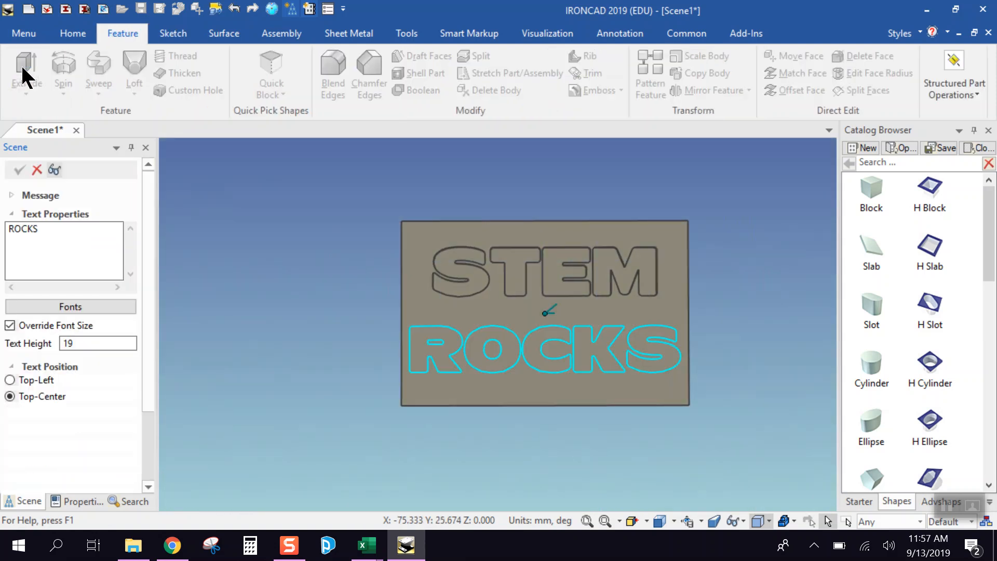
left_click(20, 64)
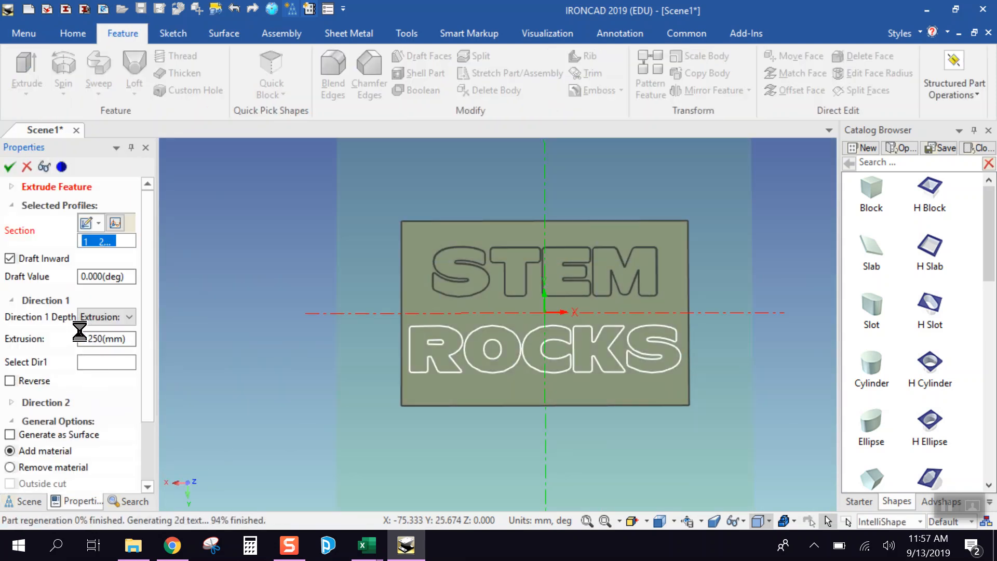
- Engrave the ROCKS text into the nameplate by extruding it 1.25 mm with Remove material
left_click_drag(147, 282, 149, 322)
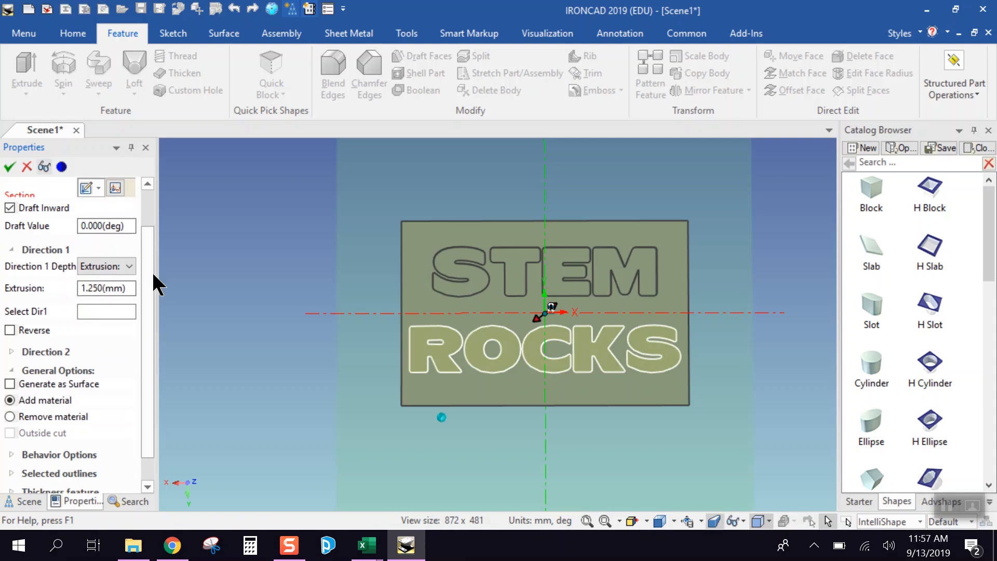
scroll(148, 311, "down", 1)
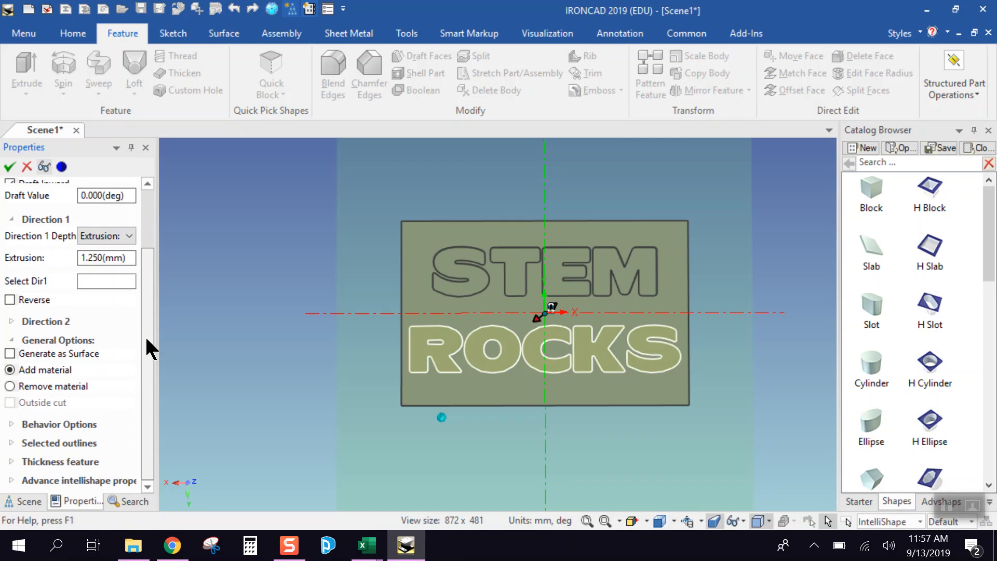
left_click(10, 386)
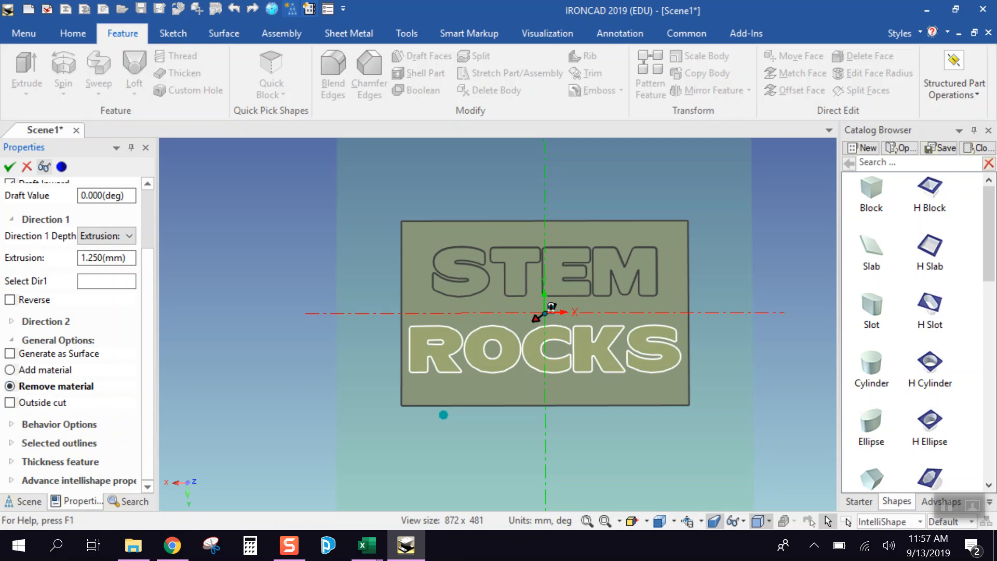
left_click(10, 166)
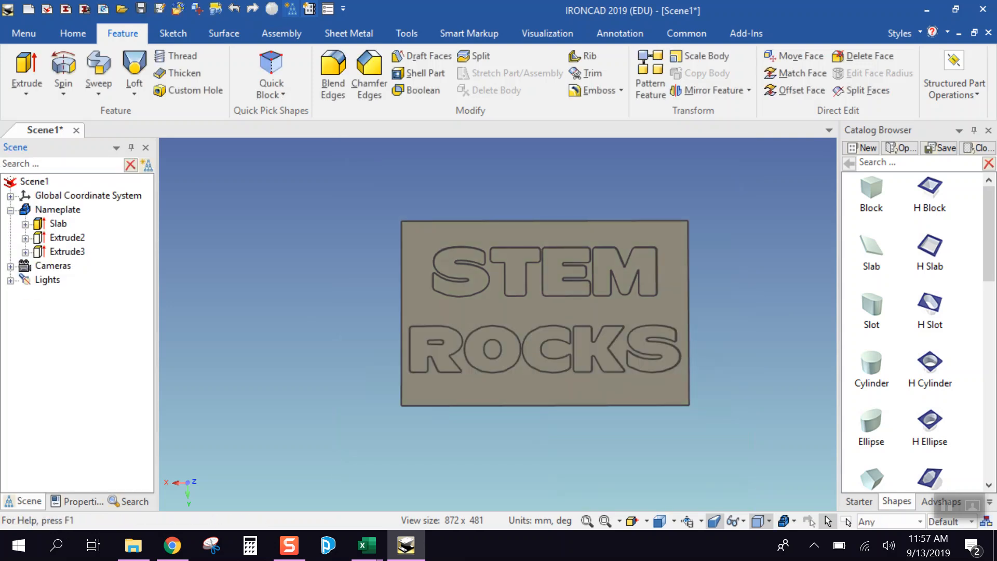
mouse_move(467, 319)
middle_mouse_down()
mouse_move(474, 239)
mouse_move(474, 330)
mouse_move(456, 334)
mouse_move(465, 334)
middle_mouse_up()
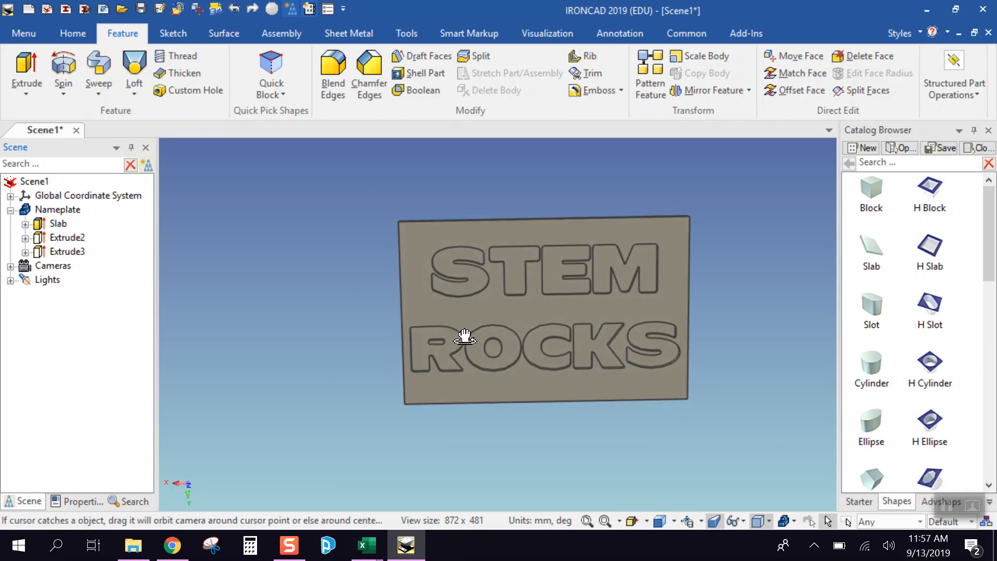
middle_click_drag(494, 296, 462, 318)
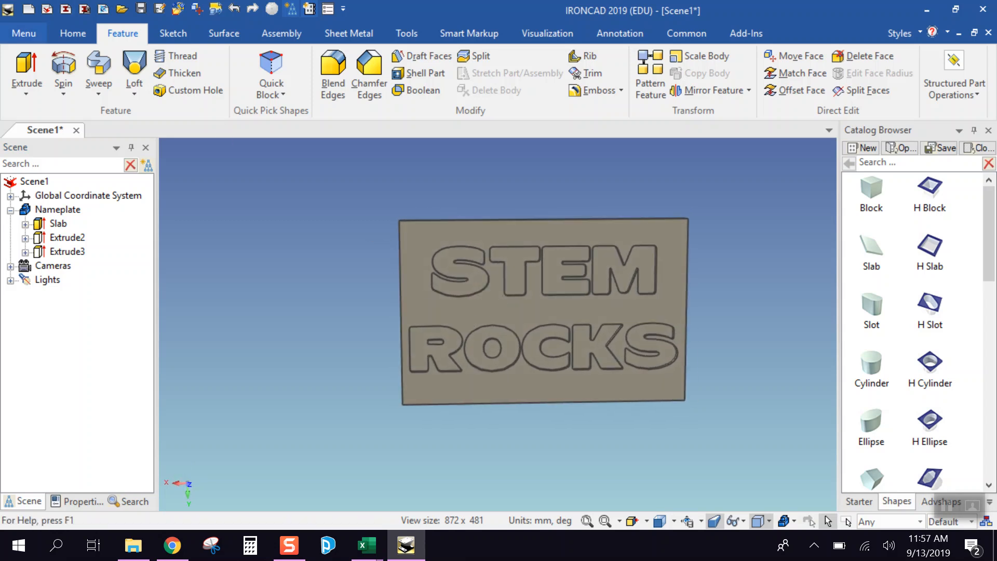
- Save the scene to the H: drive as a scene file (*.ics) named Nameplate
left_click(25, 35)
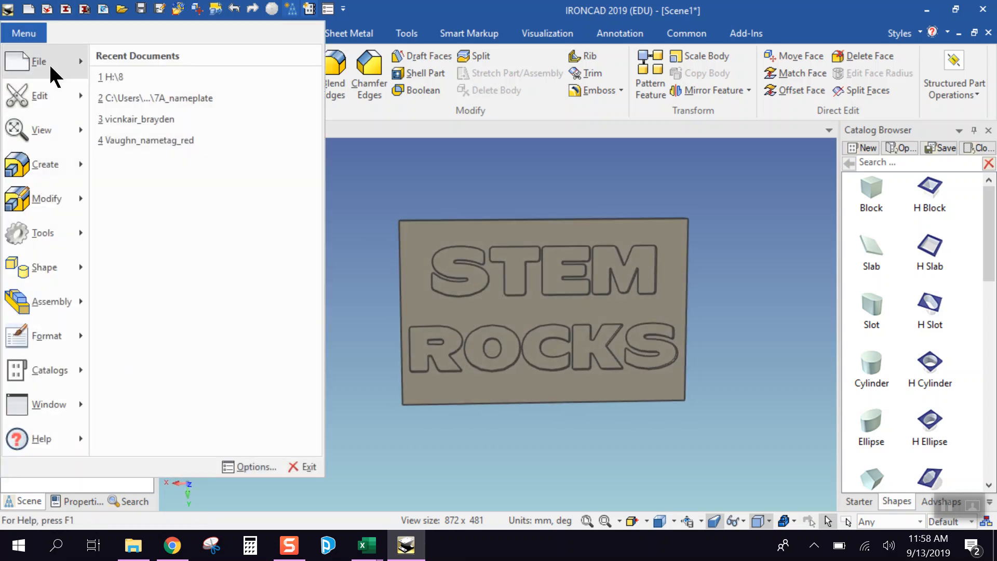
mouse_move(50, 66)
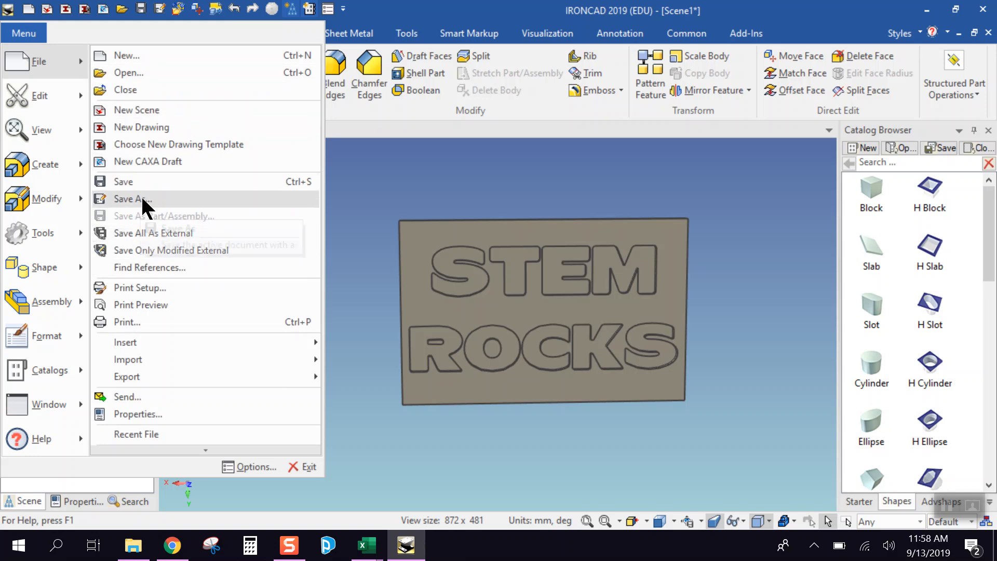
left_click(141, 197)
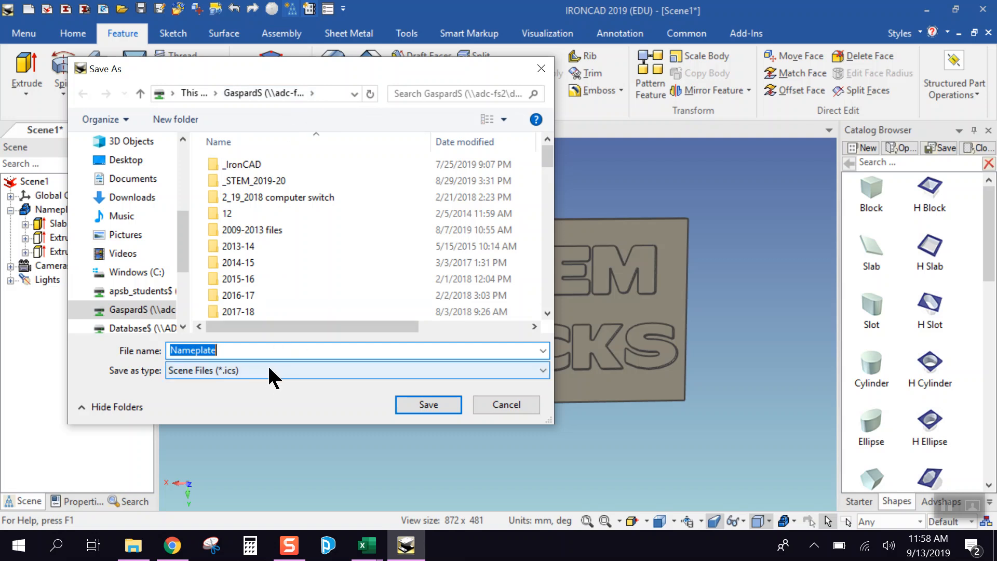
left_click(223, 351)
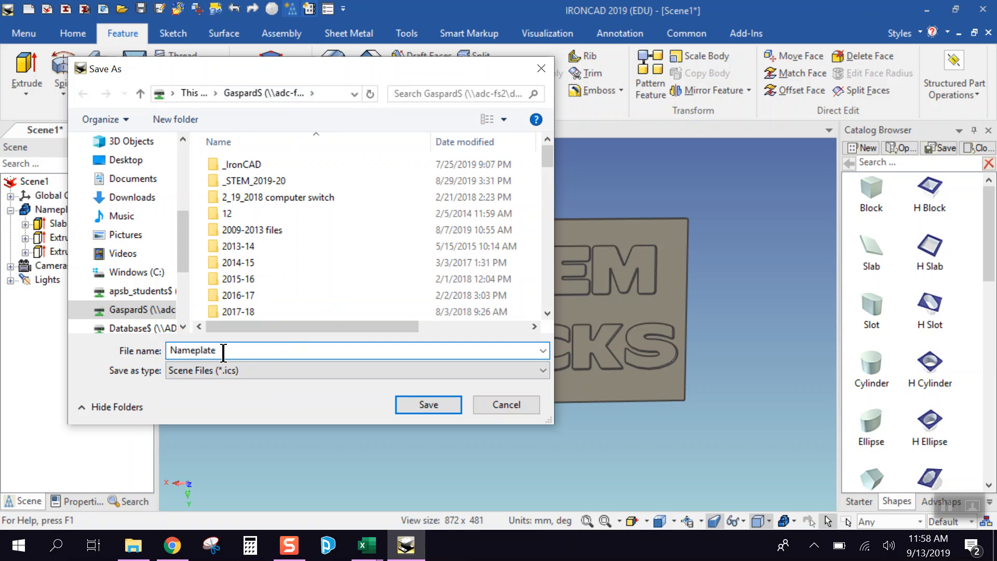
left_click(429, 403)
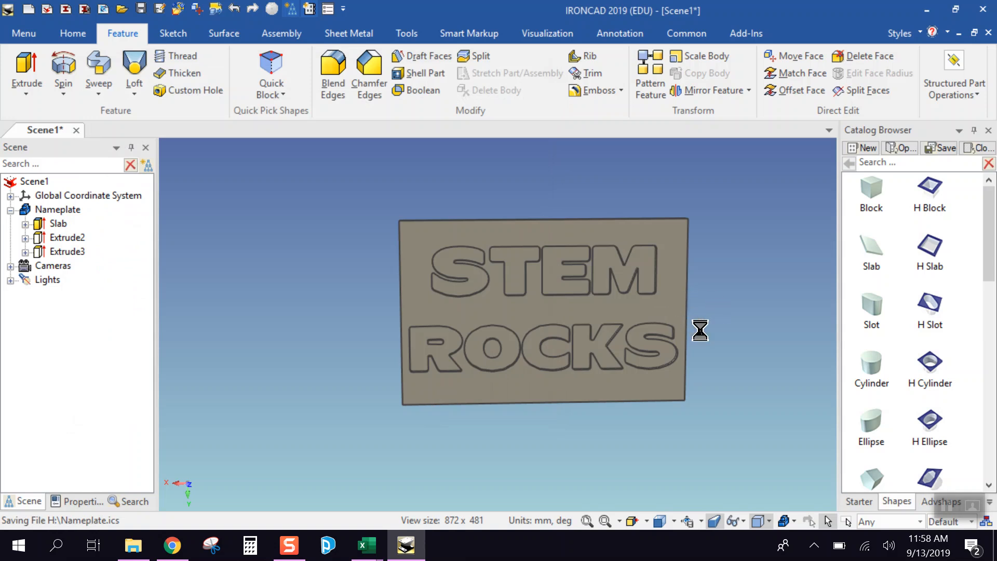
middle_click_drag(714, 310, 535, 297)
mouse_move(463, 276)
middle_mouse_down()
mouse_move(466, 265)
mouse_move(466, 274)
middle_mouse_up()
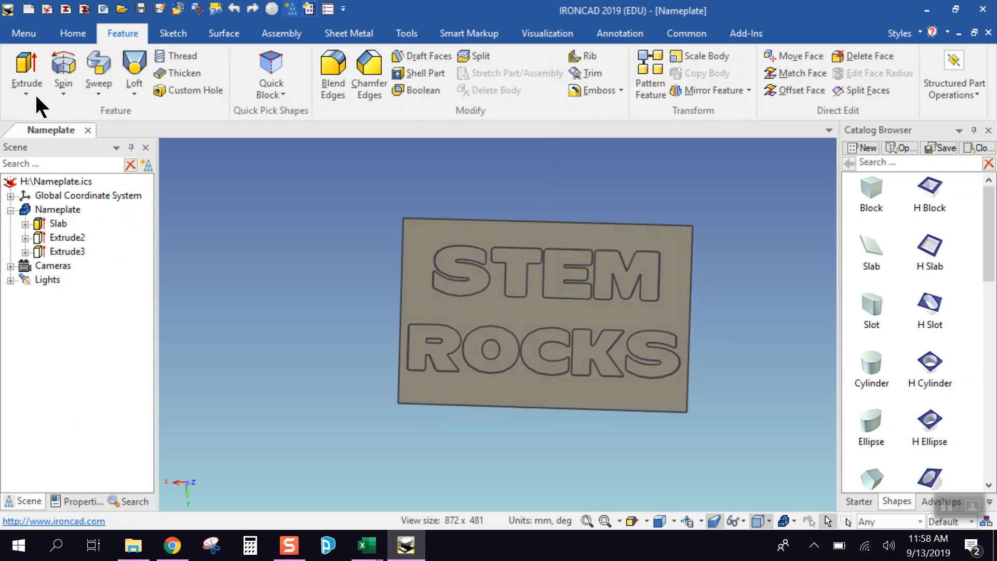
- Export the part to the H: drive as a Stereolithography (*.stl) file named Nameplate
left_click(18, 34)
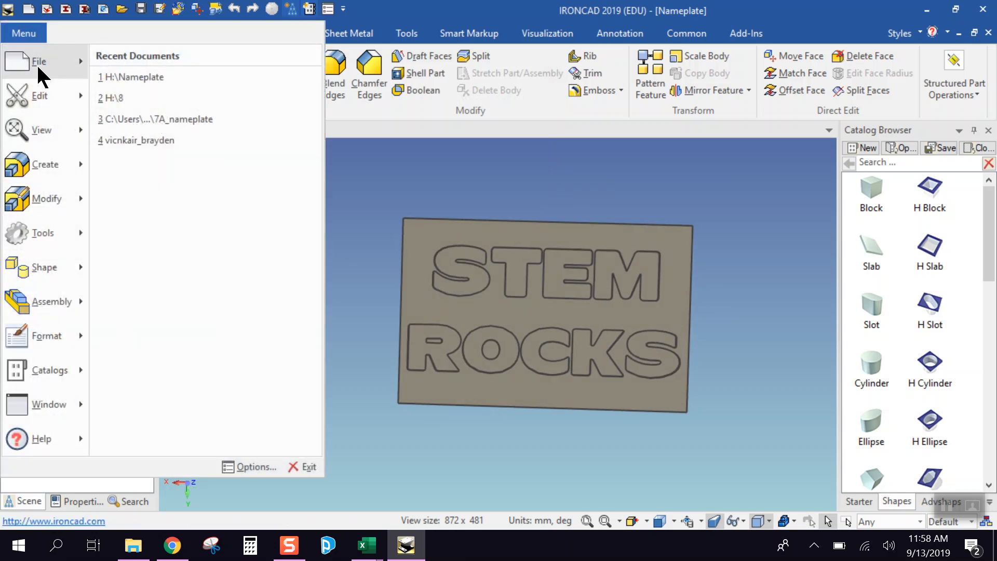
mouse_move(36, 63)
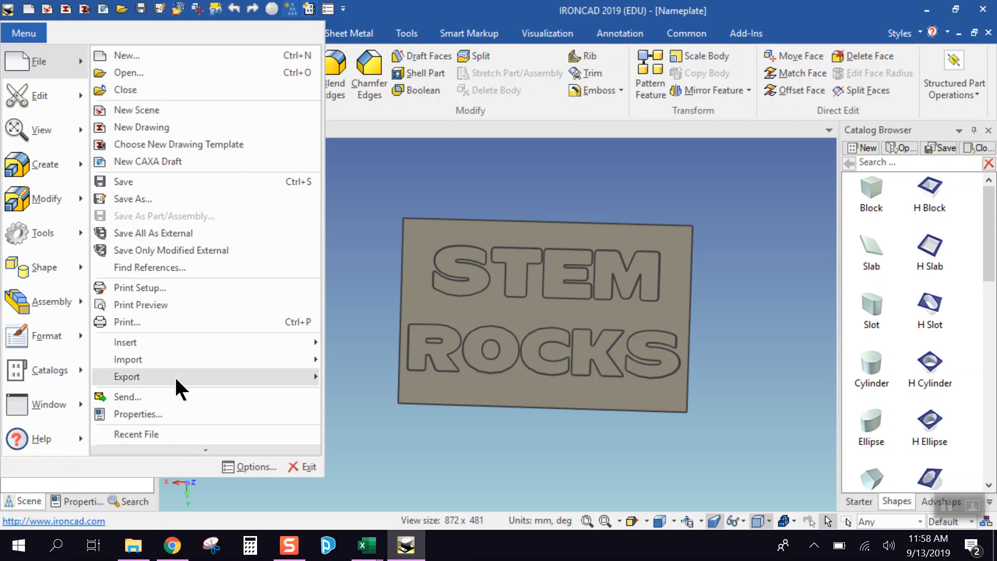
mouse_move(174, 375)
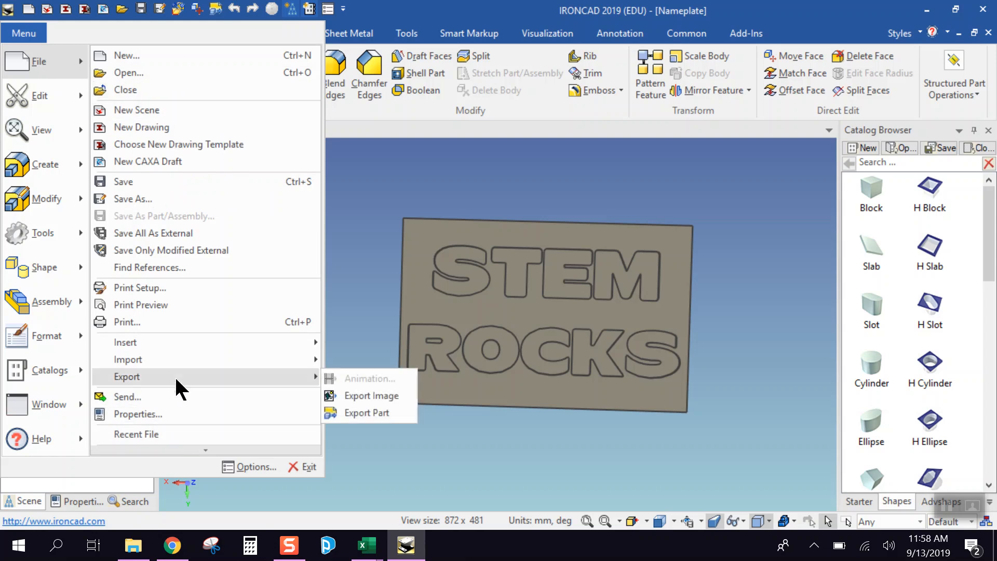
left_click(388, 418)
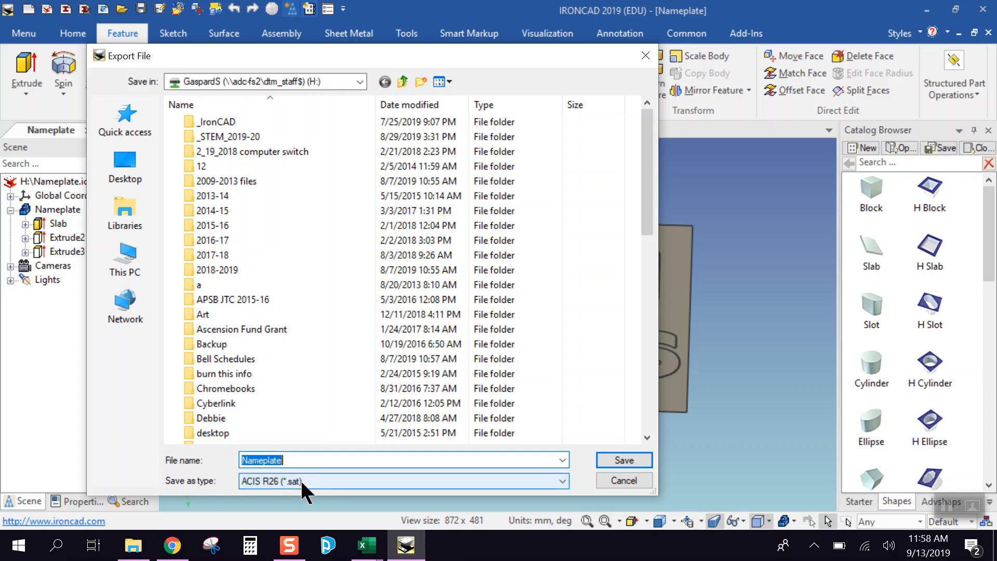
left_click(326, 480)
scroll(358, 450, "down", 2)
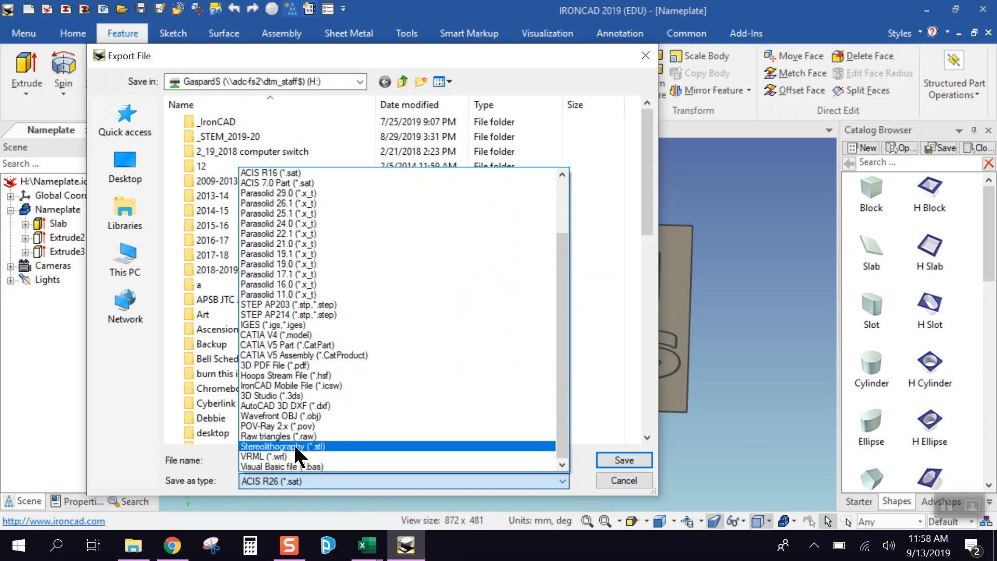
left_click(294, 444)
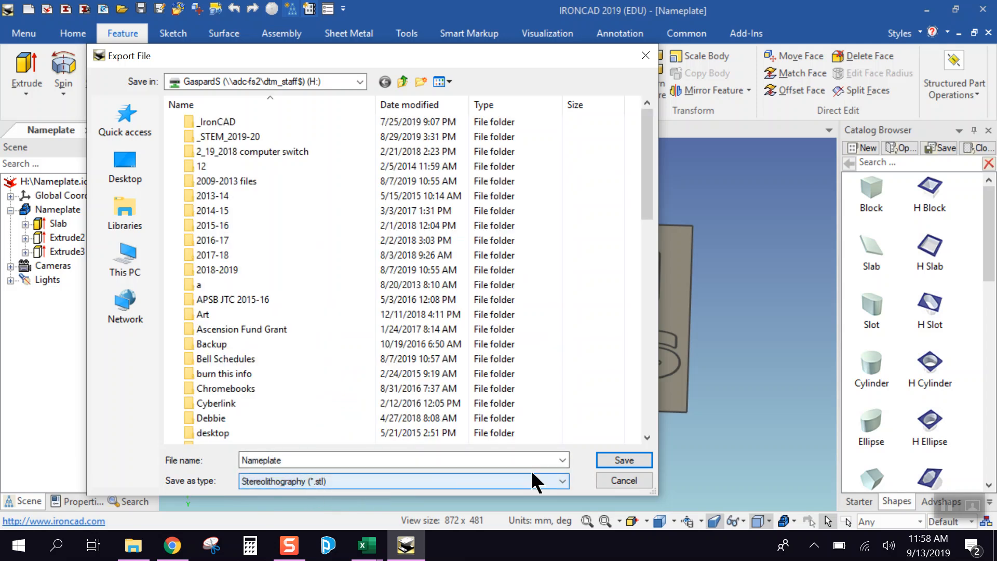
left_click(639, 461)
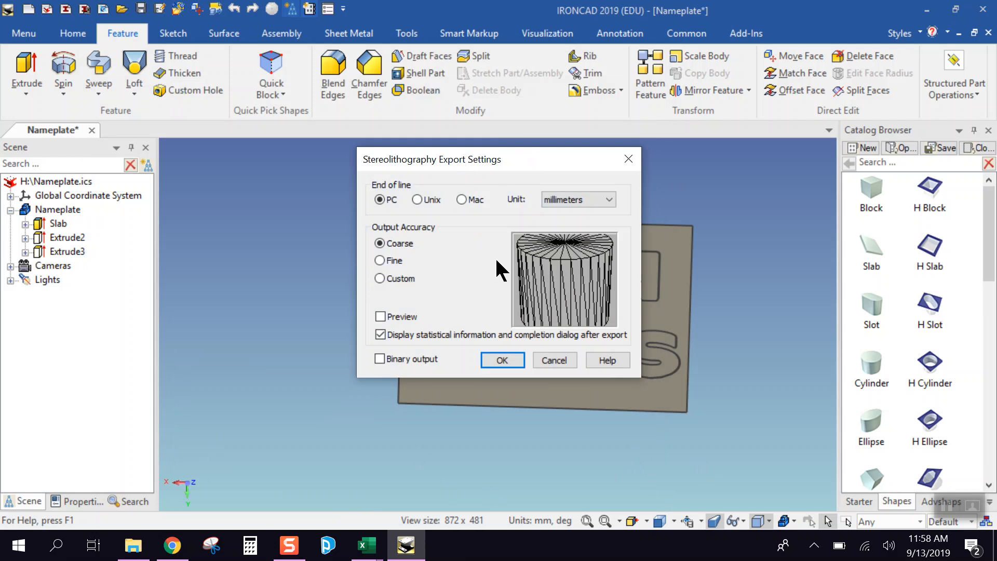
- Set the STL output accuracy to Fine and complete the export
left_click(378, 261)
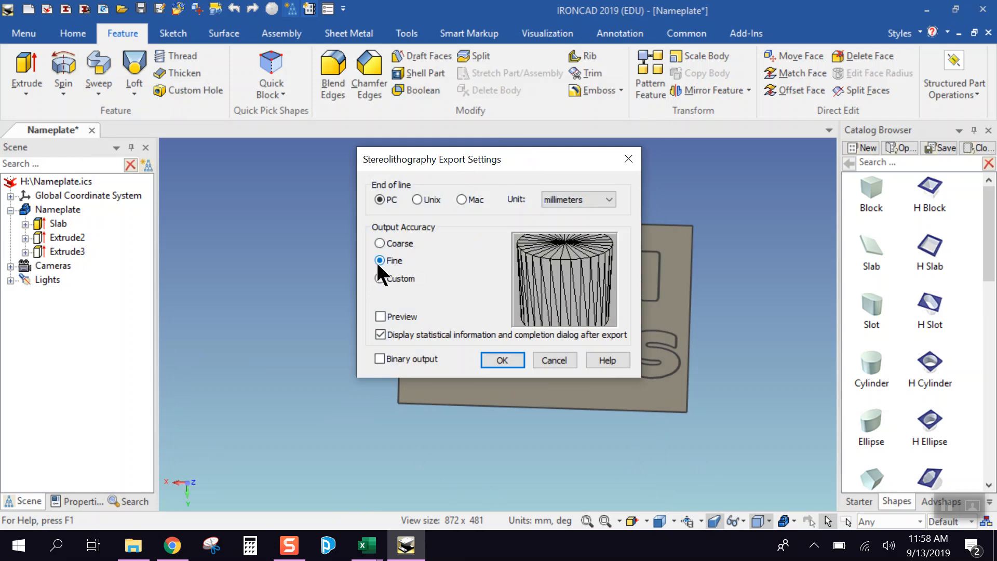
left_click(506, 360)
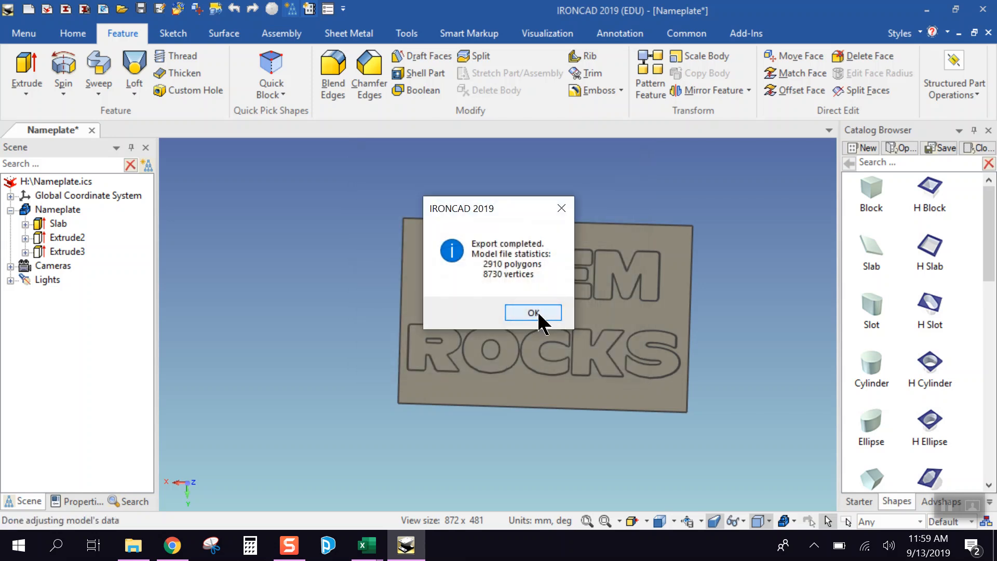
left_click(538, 314)
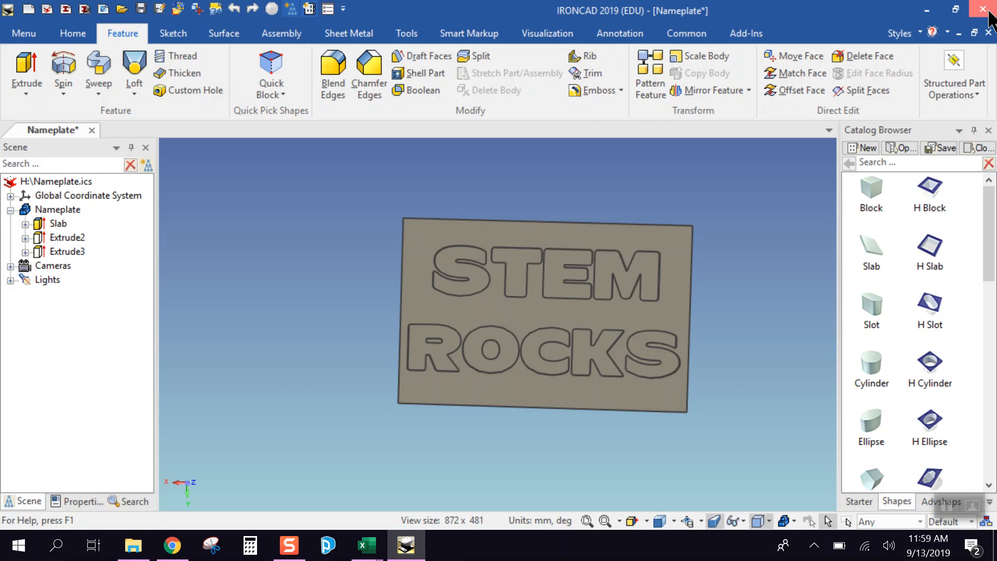
- Close IRONCAD without saving the changes to Nameplate.ics
left_click(988, 12)
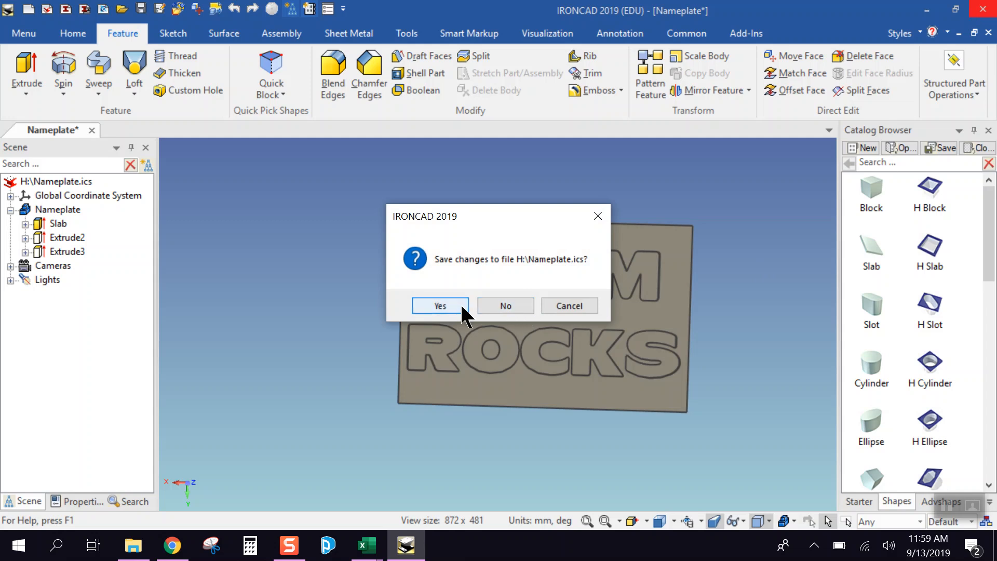
left_click(514, 307)
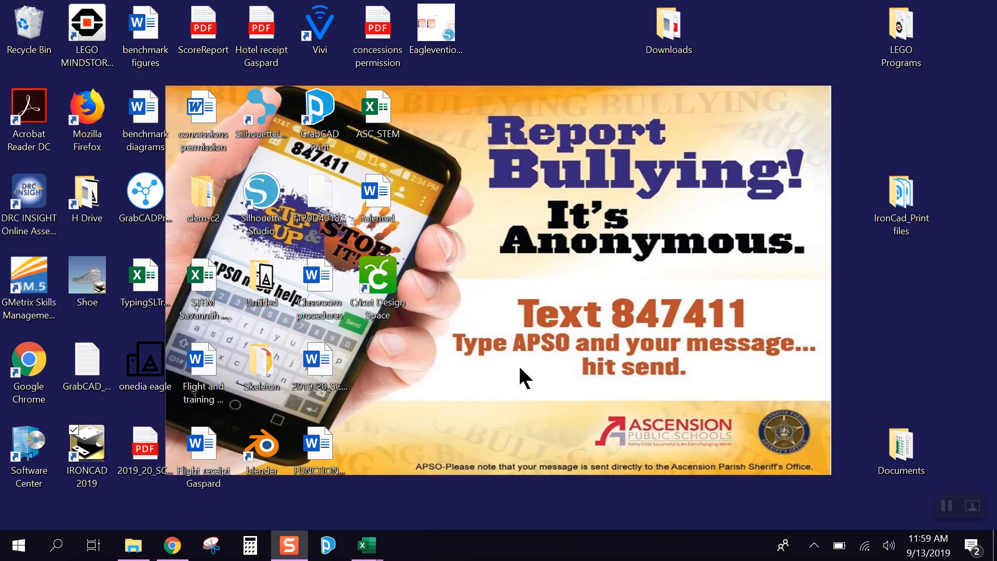